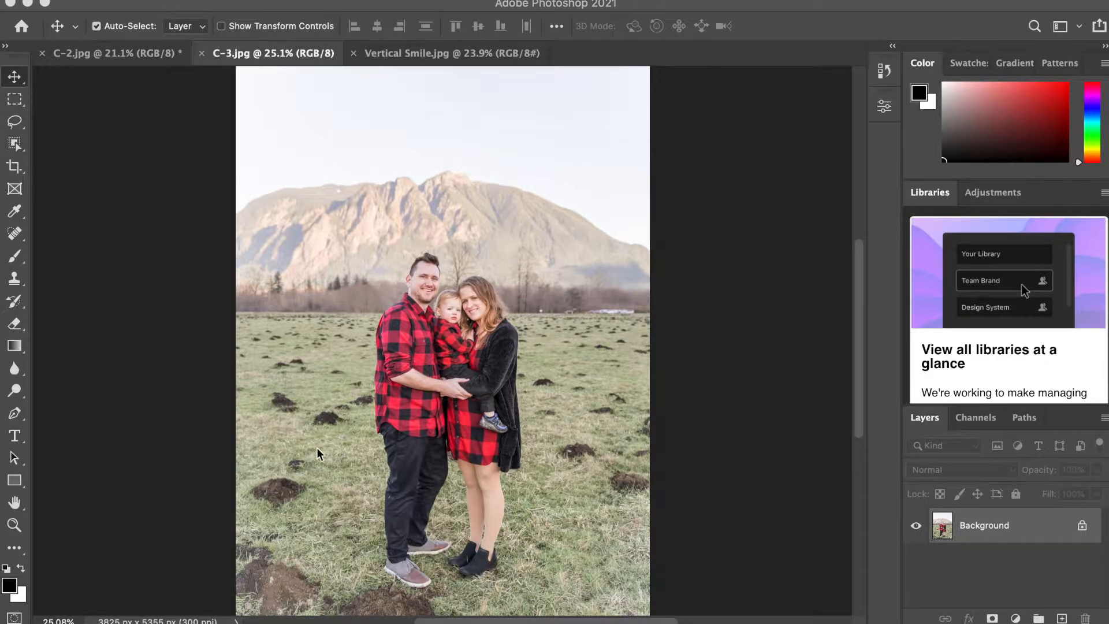
- Compare the finished Vertical Smile.jpg with C-3.jpg and C-2.jpg, examining the toddler's expression up close
{"action": "left_click", "coordinate": [435, 53]}
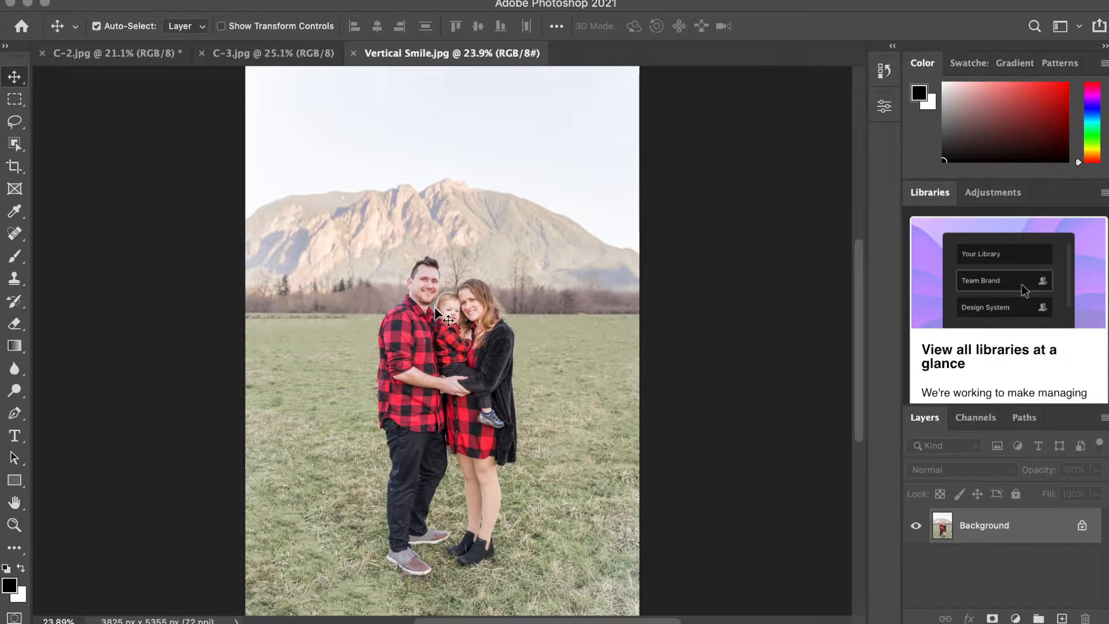
{"action": "scroll", "coordinate": [442, 314], "scroll_direction": "up", "scroll_amount": 10}
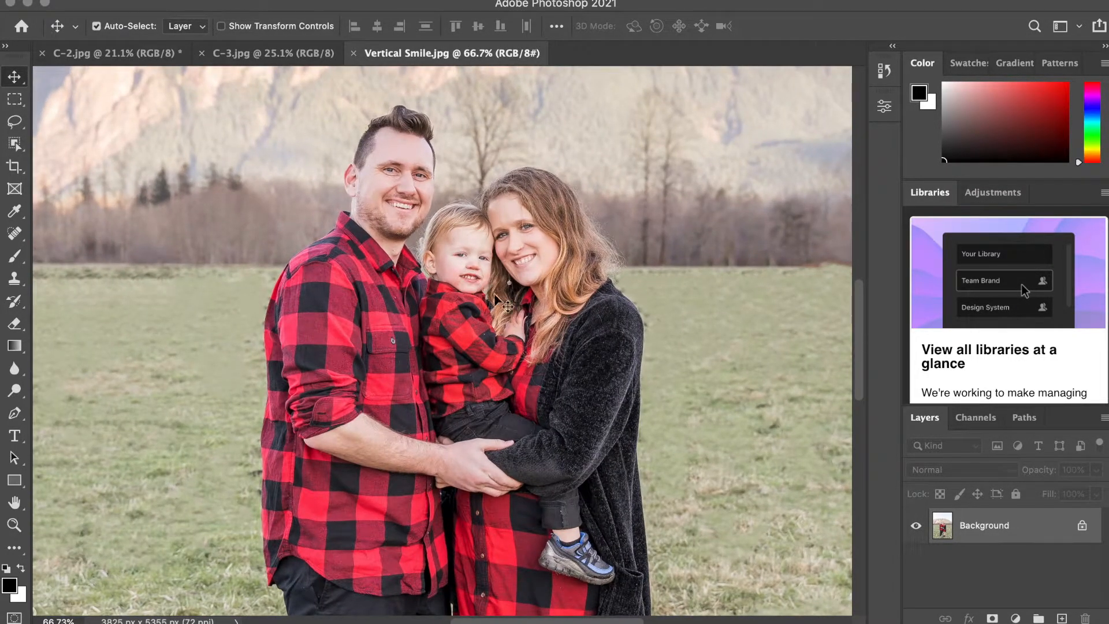
{"action": "scroll", "coordinate": [638, 374], "scroll_direction": "down", "scroll_amount": 6}
{"action": "scroll", "coordinate": [637, 374], "scroll_direction": "down", "scroll_amount": 2}
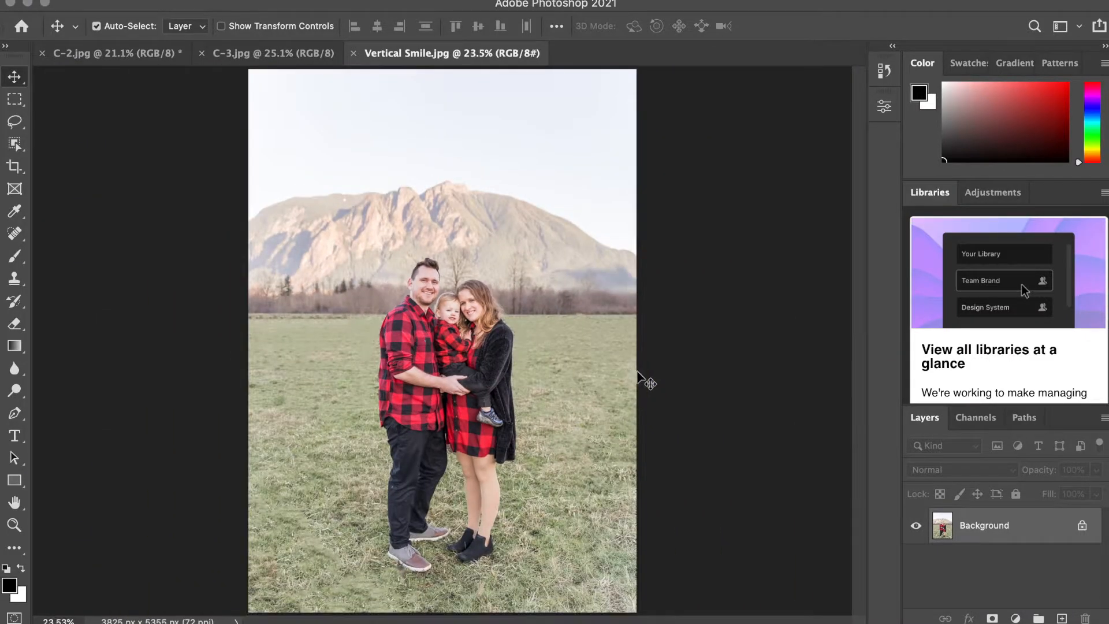
{"action": "left_click", "coordinate": [251, 56]}
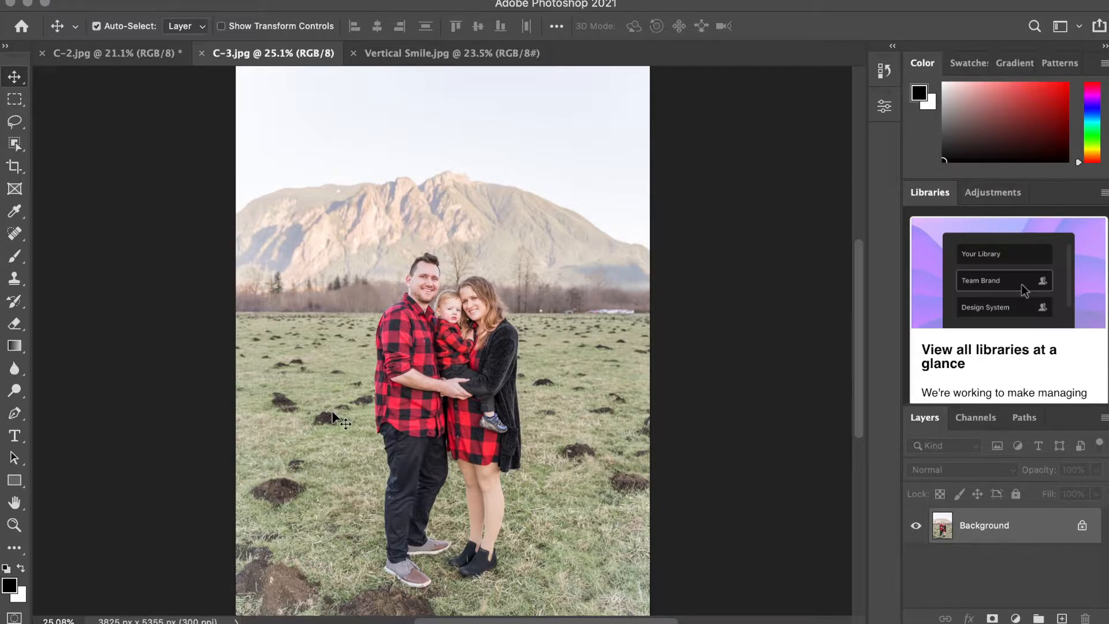
{"action": "left_click", "coordinate": [133, 56]}
{"action": "scroll", "coordinate": [482, 325], "scroll_direction": "up", "scroll_amount": 2}
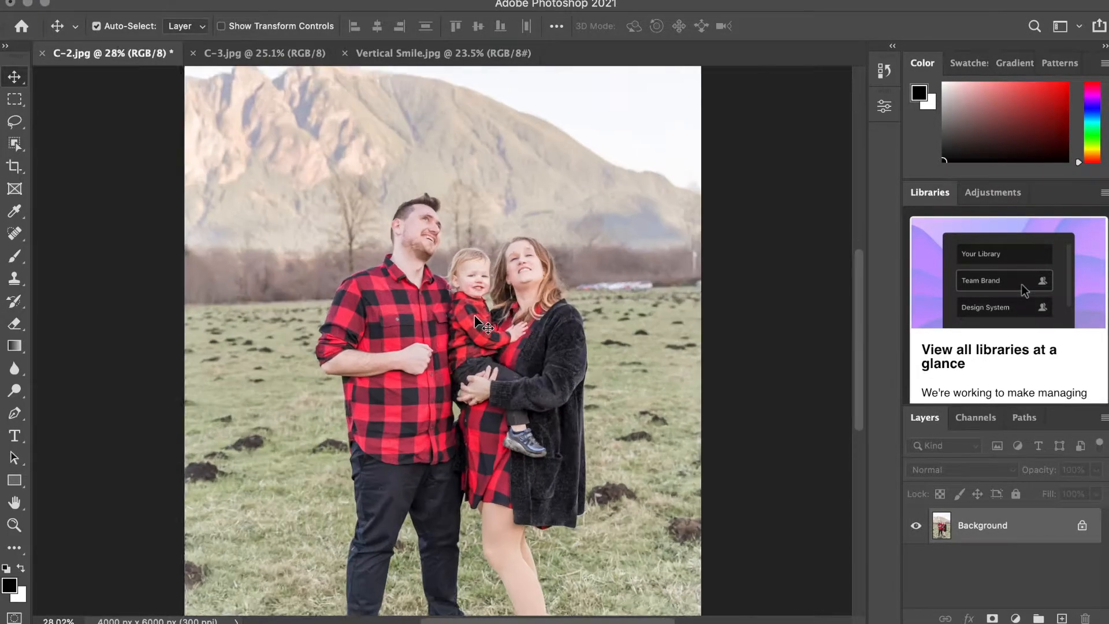
{"action": "scroll", "coordinate": [474, 316], "scroll_direction": "up", "scroll_amount": 5}
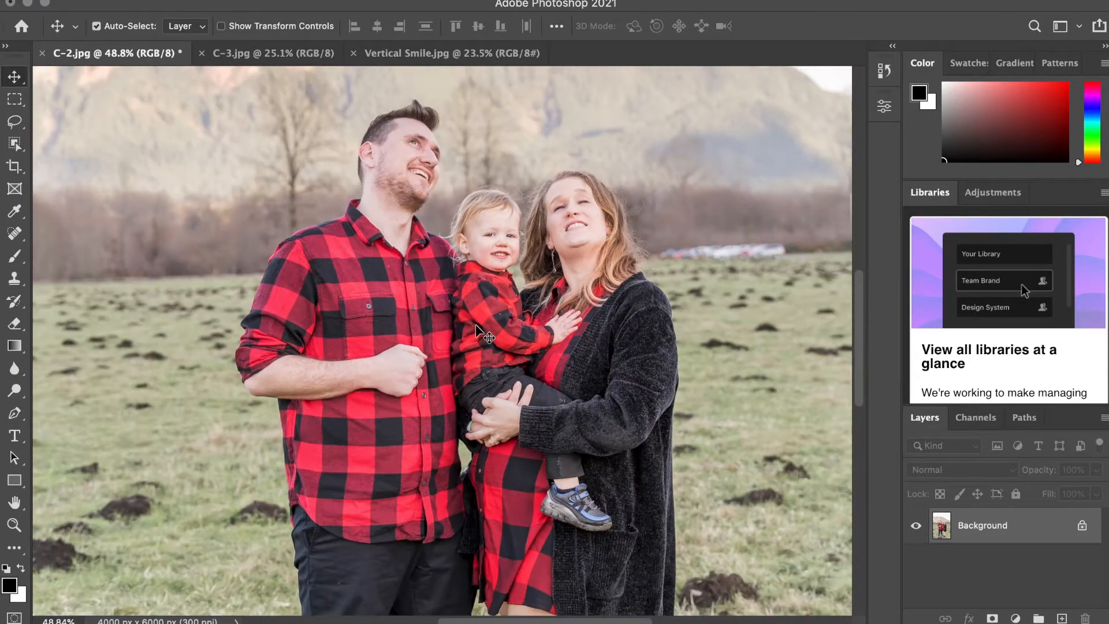
{"action": "scroll", "coordinate": [476, 325], "scroll_direction": "down", "scroll_amount": 5}
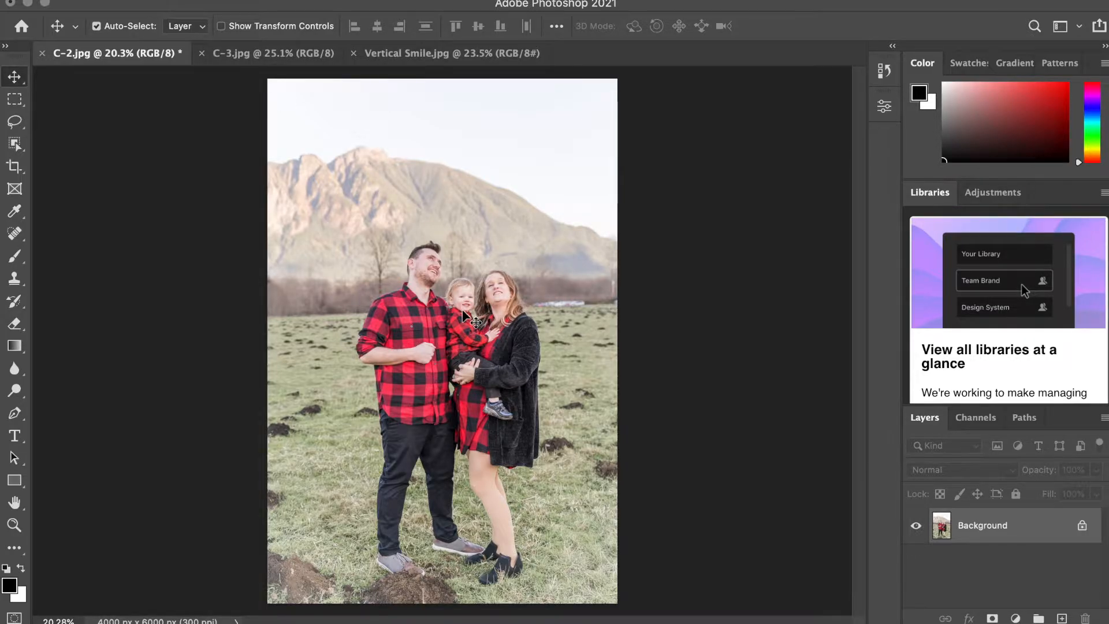
- Lasso the toddler's eyes, nose and smiling mouth in C-2.jpg with 0 px feather and copy the selection
{"action": "scroll", "coordinate": [462, 309], "scroll_direction": "up", "scroll_amount": 5}
{"action": "scroll", "coordinate": [462, 310], "scroll_direction": "up", "scroll_amount": 4}
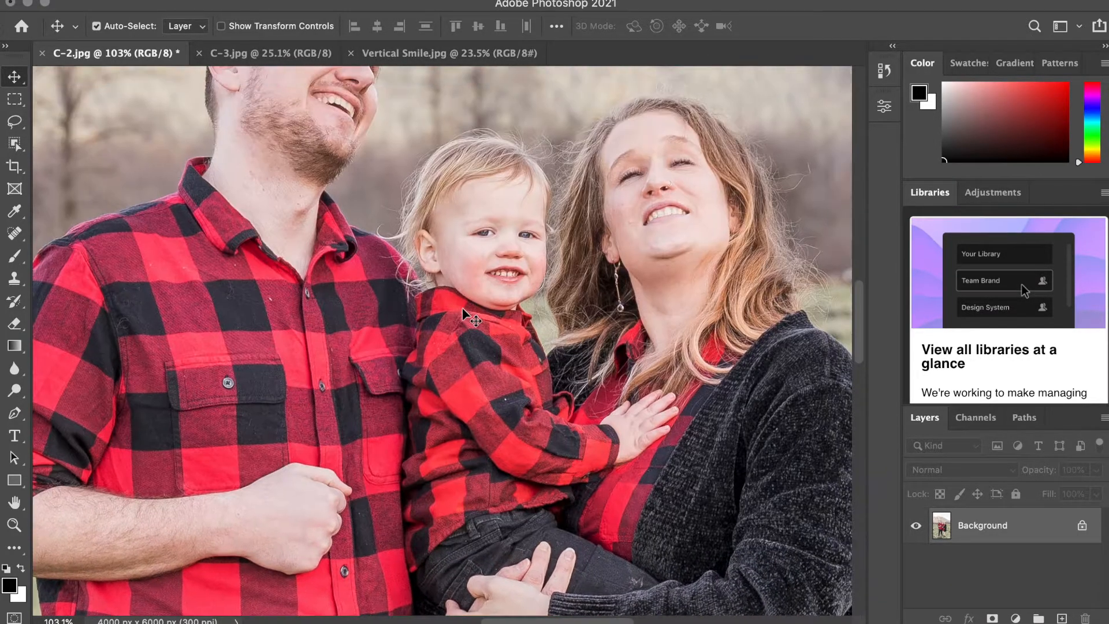
{"action": "scroll", "coordinate": [462, 308], "scroll_direction": "up", "scroll_amount": 3}
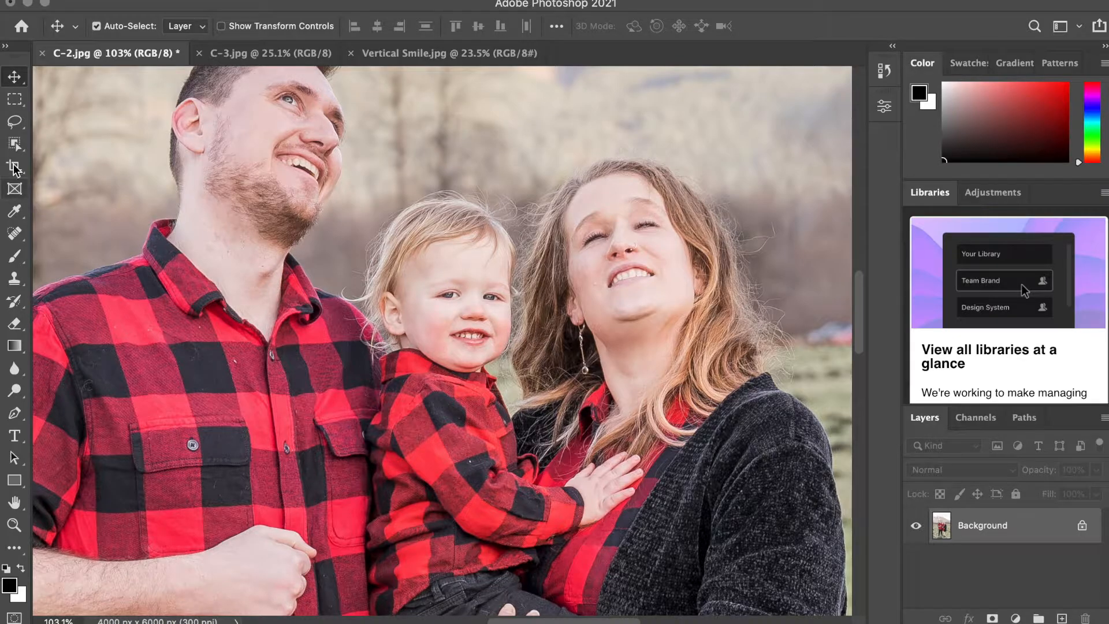
{"action": "left_click", "coordinate": [15, 122]}
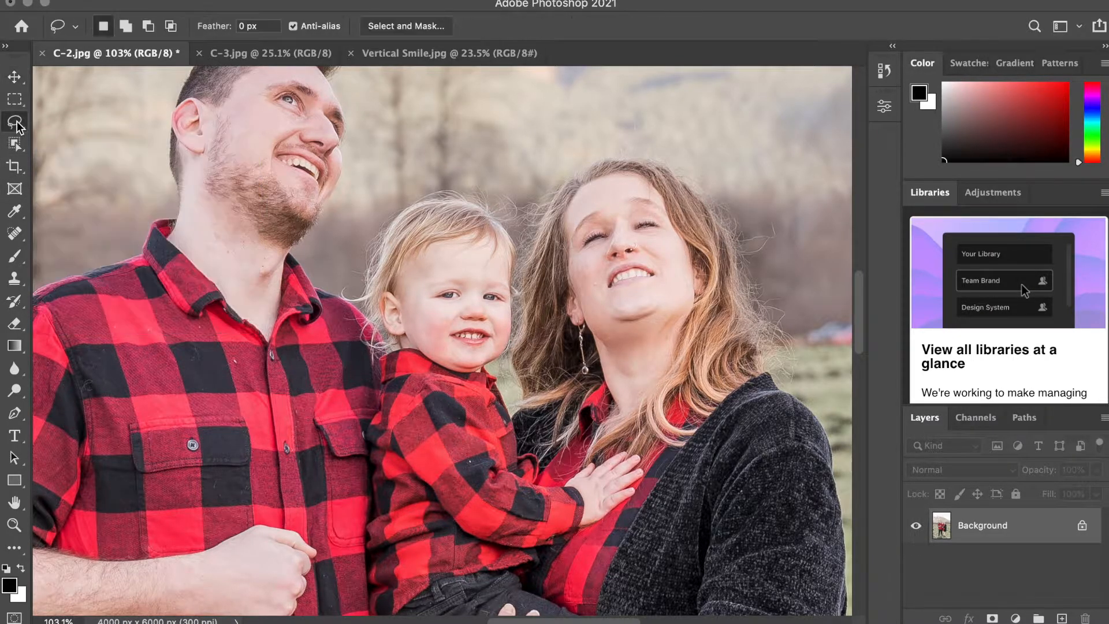
{"action": "mouse_move", "coordinate": [475, 277]}
{"action": "left_mouse_down"}
{"action": "mouse_move", "coordinate": [421, 286]}
{"action": "mouse_move", "coordinate": [453, 316]}
{"action": "mouse_move", "coordinate": [444, 338]}
{"action": "mouse_move", "coordinate": [461, 356]}
{"action": "mouse_move", "coordinate": [484, 357]}
{"action": "mouse_move", "coordinate": [500, 341]}
{"action": "mouse_move", "coordinate": [494, 310]}
{"action": "mouse_move", "coordinate": [511, 297]}
{"action": "mouse_move", "coordinate": [467, 276]}
{"action": "left_mouse_up"}
- Paste the copied smiling face into C-3.jpg and move it over the toddler's face
{"action": "left_click", "coordinate": [292, 54]}
{"action": "scroll", "coordinate": [460, 317], "scroll_direction": "up", "scroll_amount": 6}
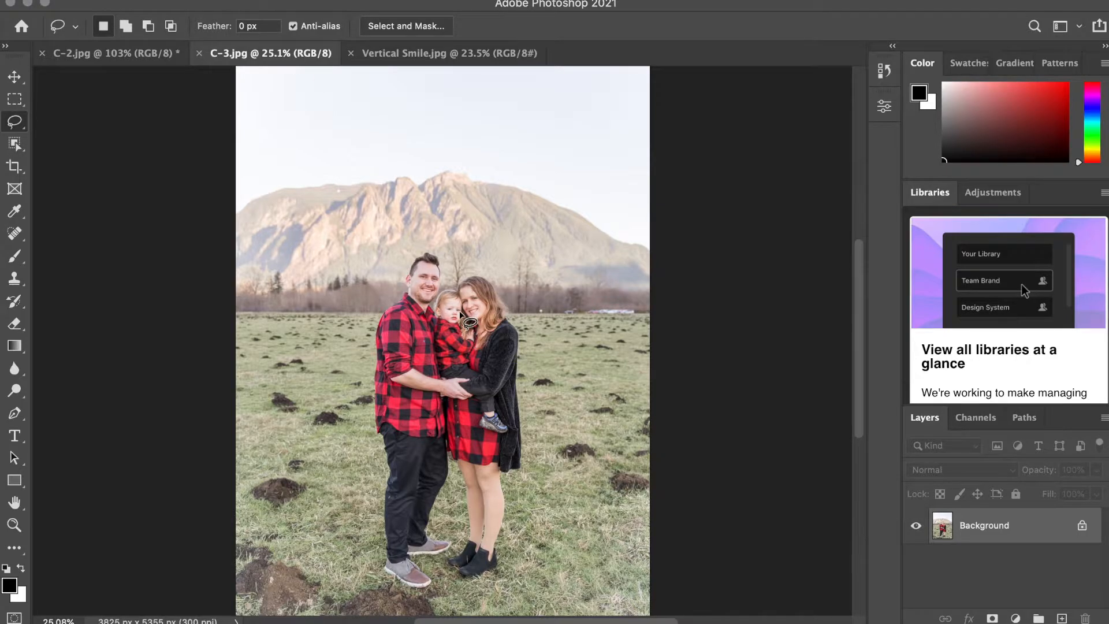
{"action": "scroll", "coordinate": [460, 317], "scroll_direction": "up", "scroll_amount": 2}
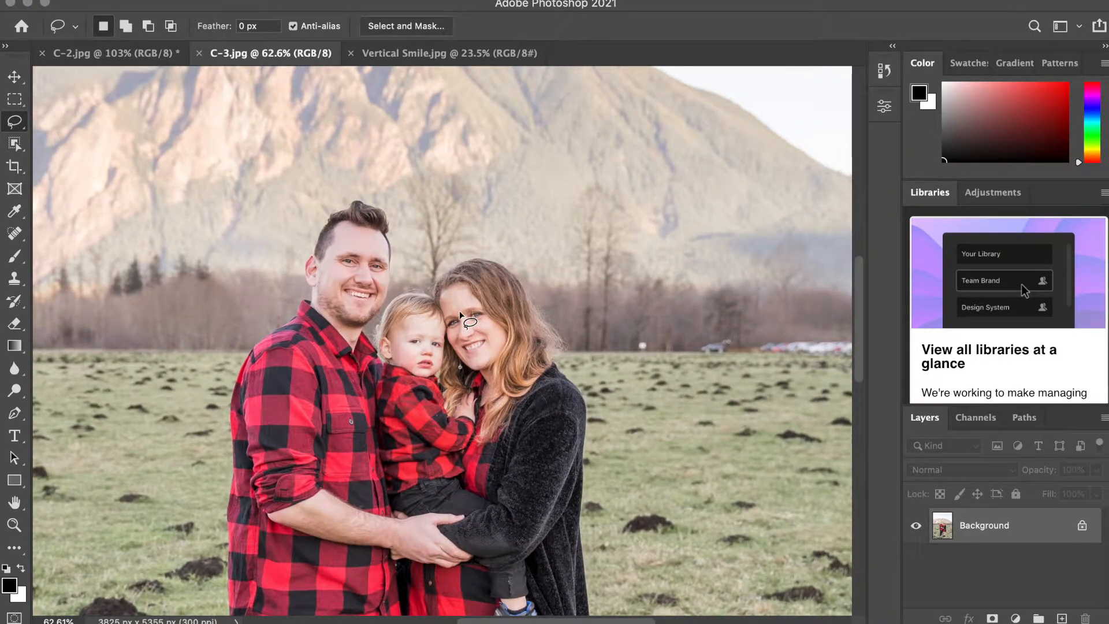
{"action": "key", "text": "super+v"}
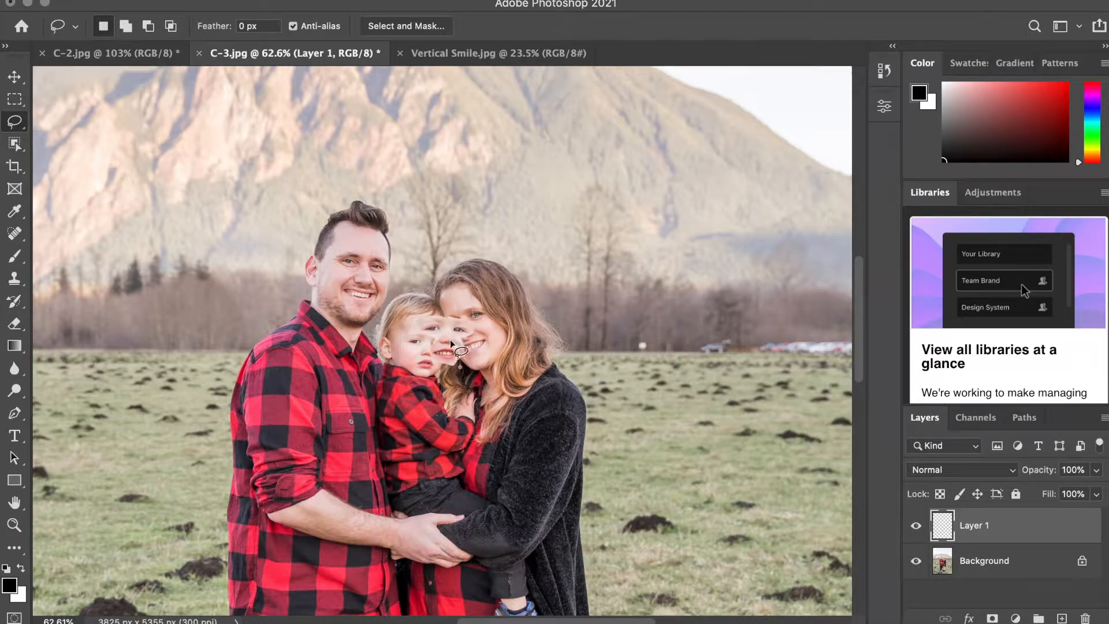
{"action": "left_click", "coordinate": [15, 78]}
{"action": "left_click_drag", "start_coordinate": [448, 339], "coordinate": [425, 355]}
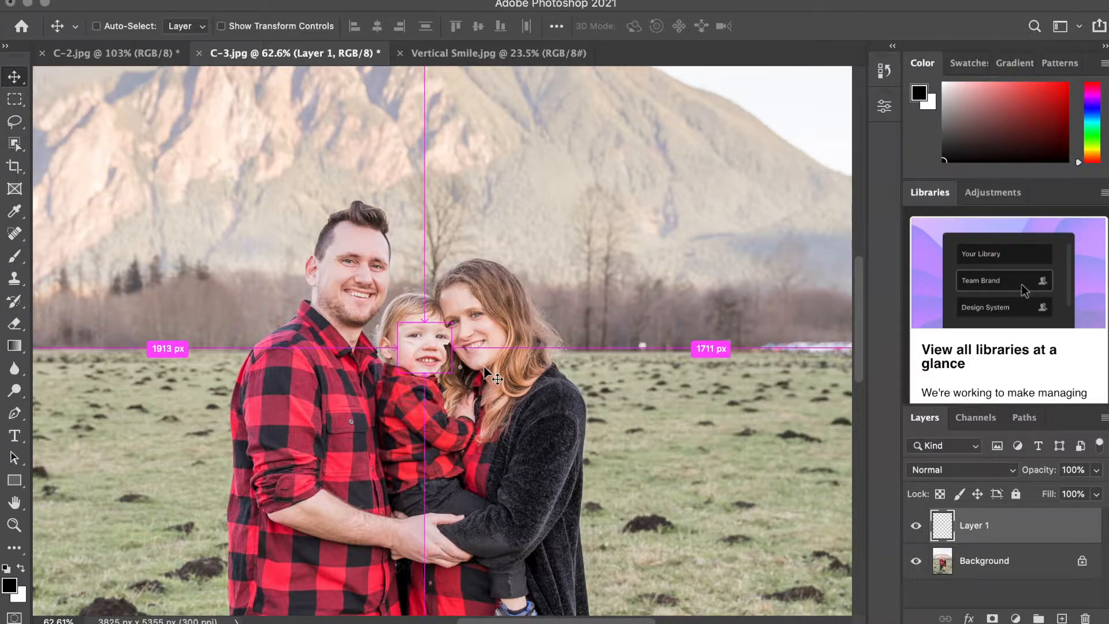
- Scale the pasted face down to about 86% and lower its layer opacity to 42%
{"action": "key", "text": "super+t"}
{"action": "left_click_drag", "start_coordinate": [452, 323], "coordinate": [442, 327]}
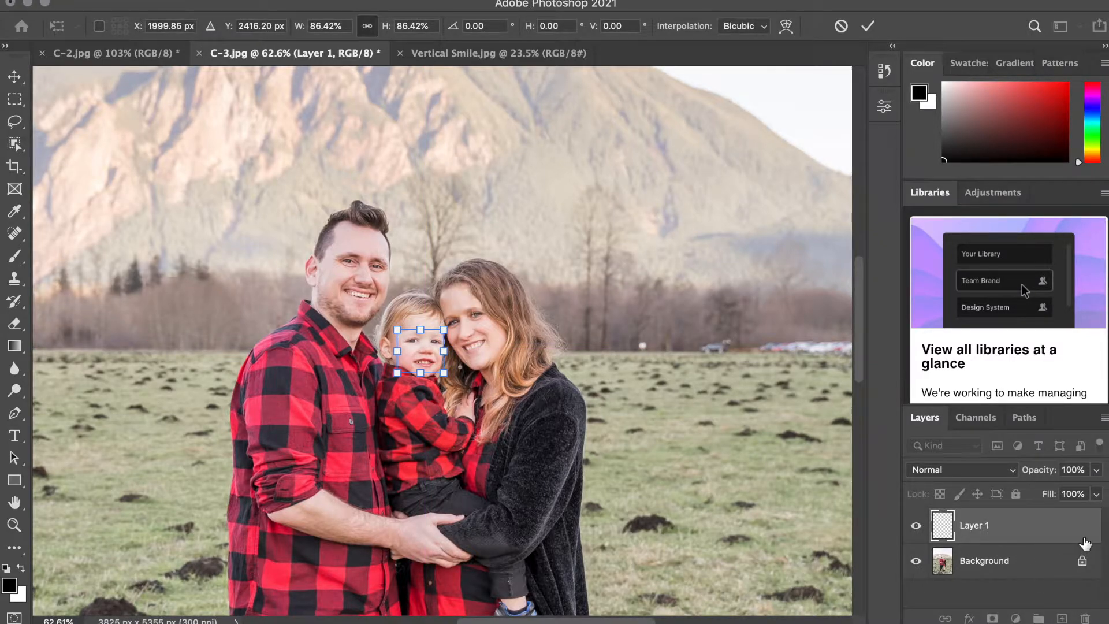
{"action": "left_click", "coordinate": [1095, 469]}
{"action": "left_click", "coordinate": [1075, 493]}
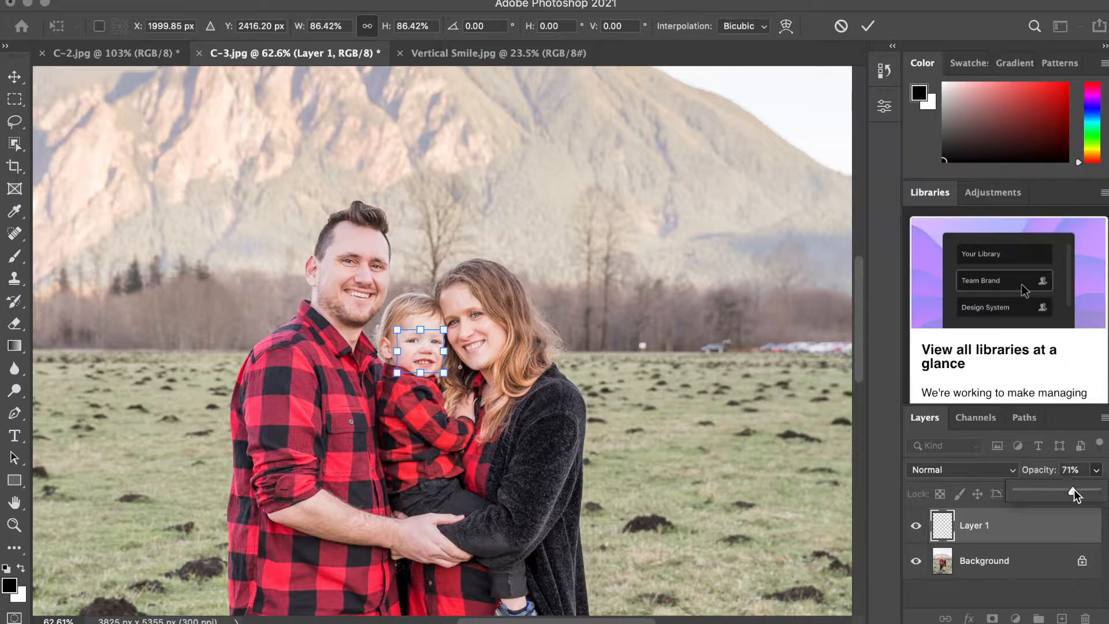
{"action": "left_click_drag", "start_coordinate": [1056, 491], "coordinate": [1051, 491]}
- Rotate the pasted face clockwise by about 2.8° to match the tilt of the toddler's head
{"action": "scroll", "coordinate": [736, 431], "scroll_direction": "up", "scroll_amount": 10}
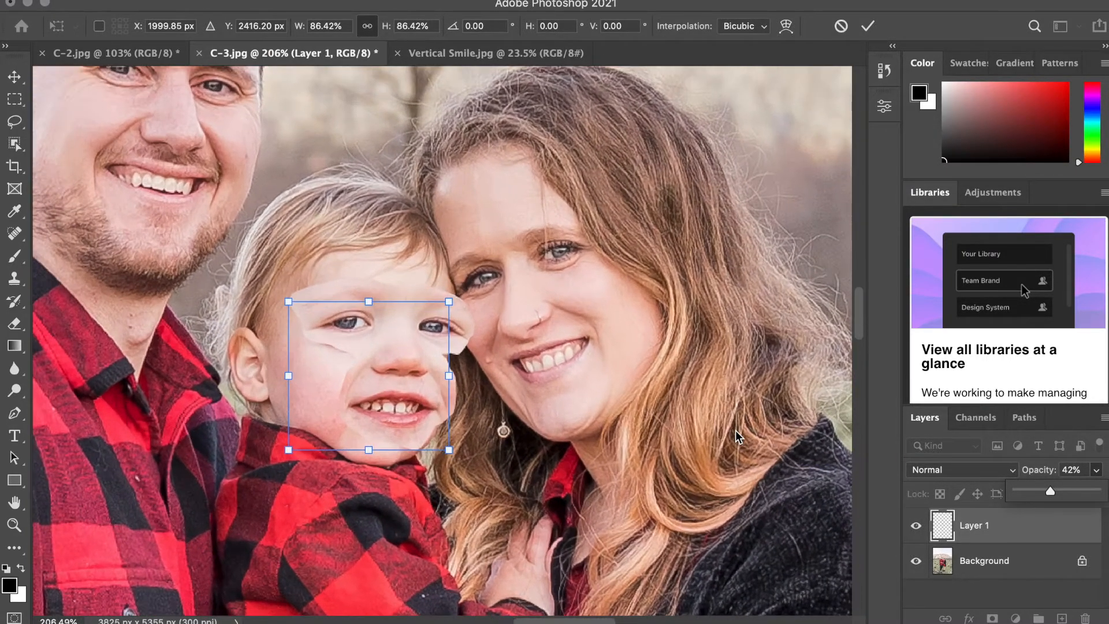
{"action": "scroll", "coordinate": [736, 431], "scroll_direction": "up", "scroll_amount": 1}
{"action": "scroll", "coordinate": [736, 431], "scroll_direction": "down", "scroll_amount": 1}
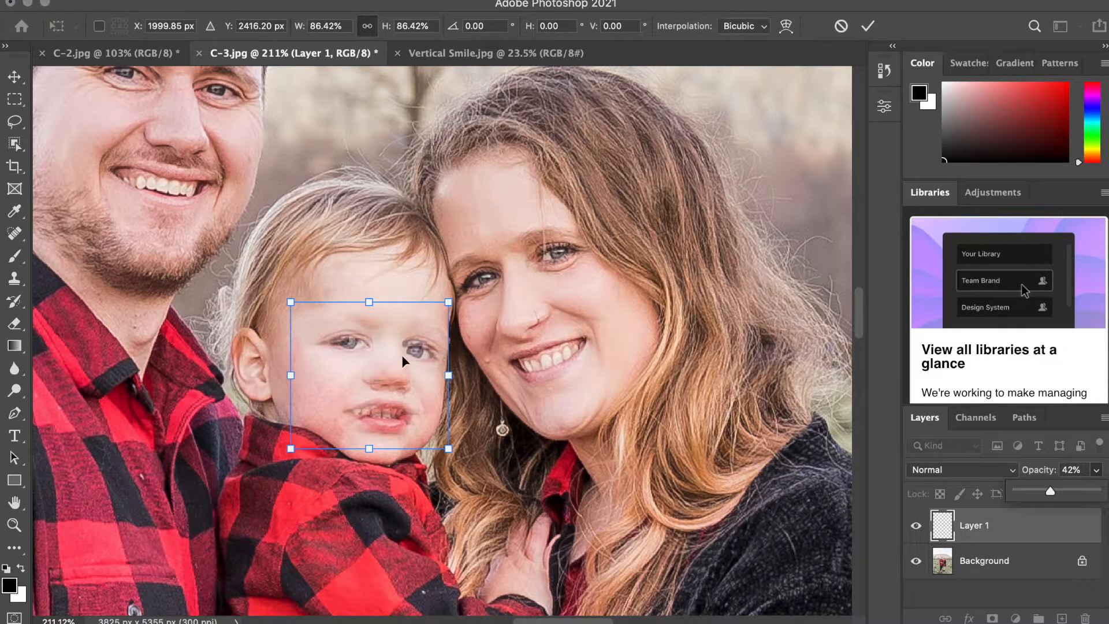
{"action": "left_click_drag", "start_coordinate": [469, 355], "coordinate": [469, 359]}
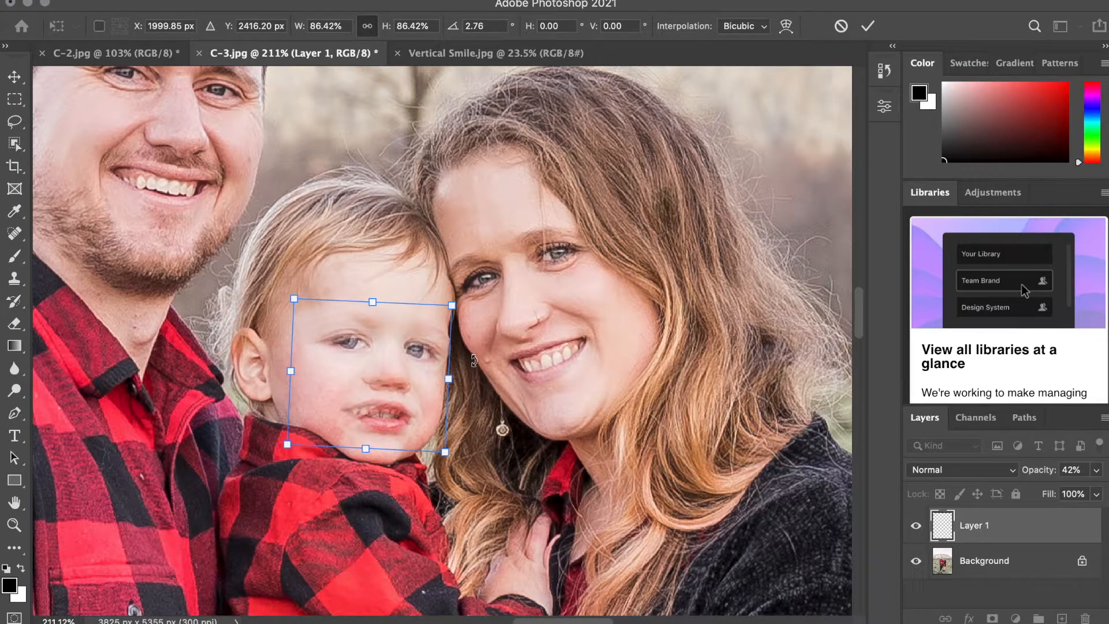
- Nudge the semi-transparent face to about X 2003.85 px, Y 2422.20 px so its features align with the toddler's face underneath
{"action": "key", "text": "Right"}
{"action": "key", "text": "Right"}
{"action": "key", "text": "Right"}
{"action": "key", "text": "Right"}
{"action": "key", "text": "Right"}
{"action": "key", "text": "Down"}
{"action": "key", "text": "Down"}
{"action": "key", "text": "Down"}
{"action": "key", "text": "Down"}
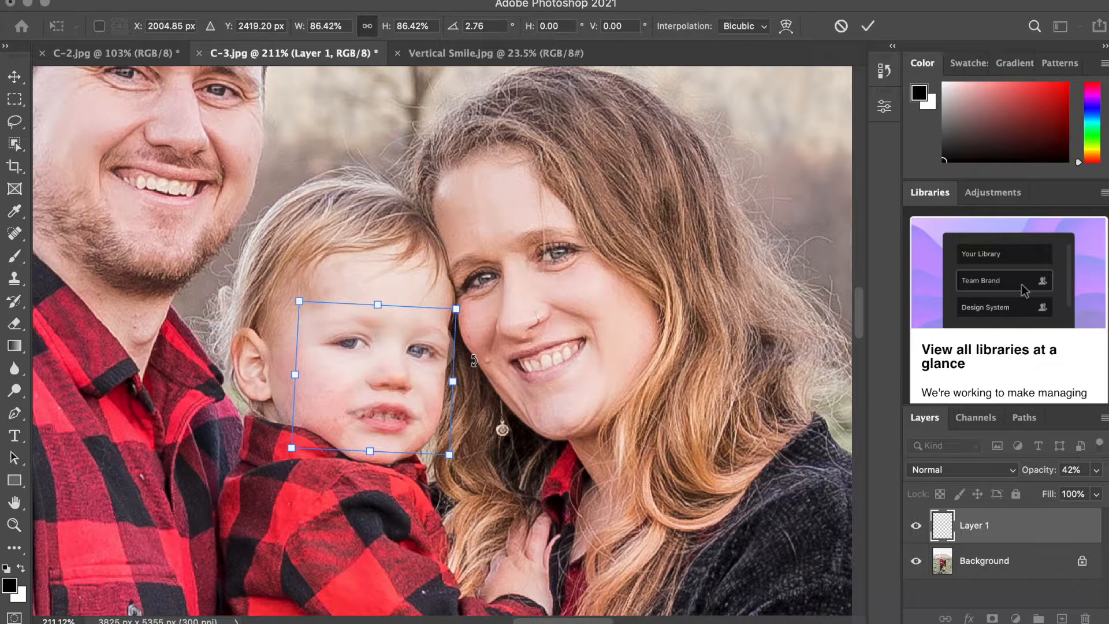
{"action": "key", "text": "Right"}
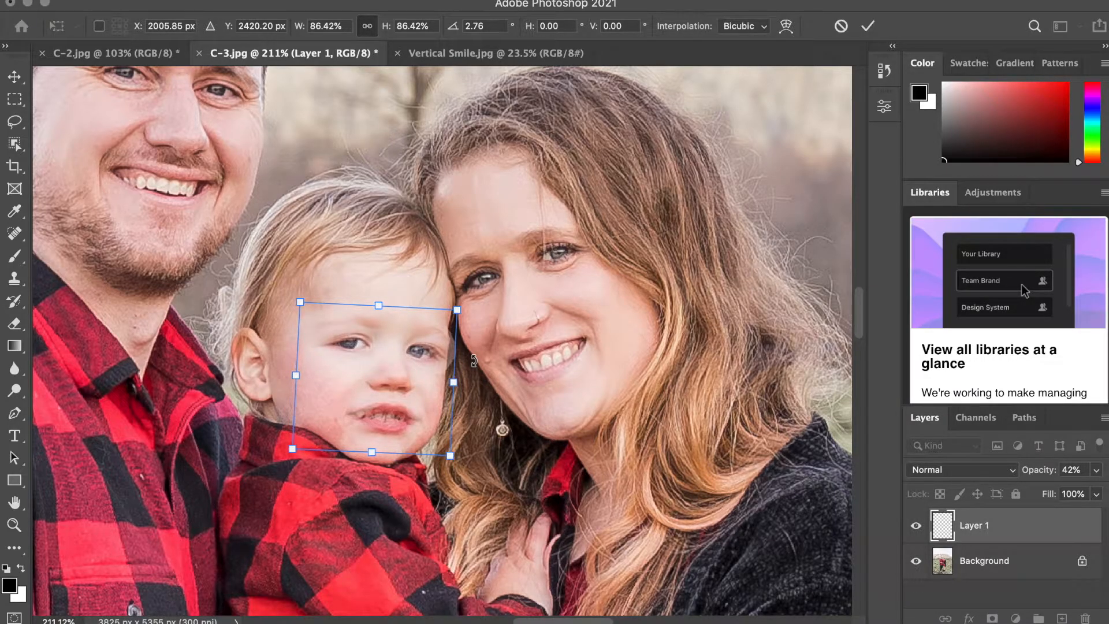
{"action": "key", "text": "Left"}
{"action": "key", "text": "Right"}
{"action": "key", "text": "Down"}
{"action": "key", "text": "Down"}
{"action": "key", "text": "Left"}
{"action": "key", "text": "Left"}
{"action": "key", "text": "Left"}
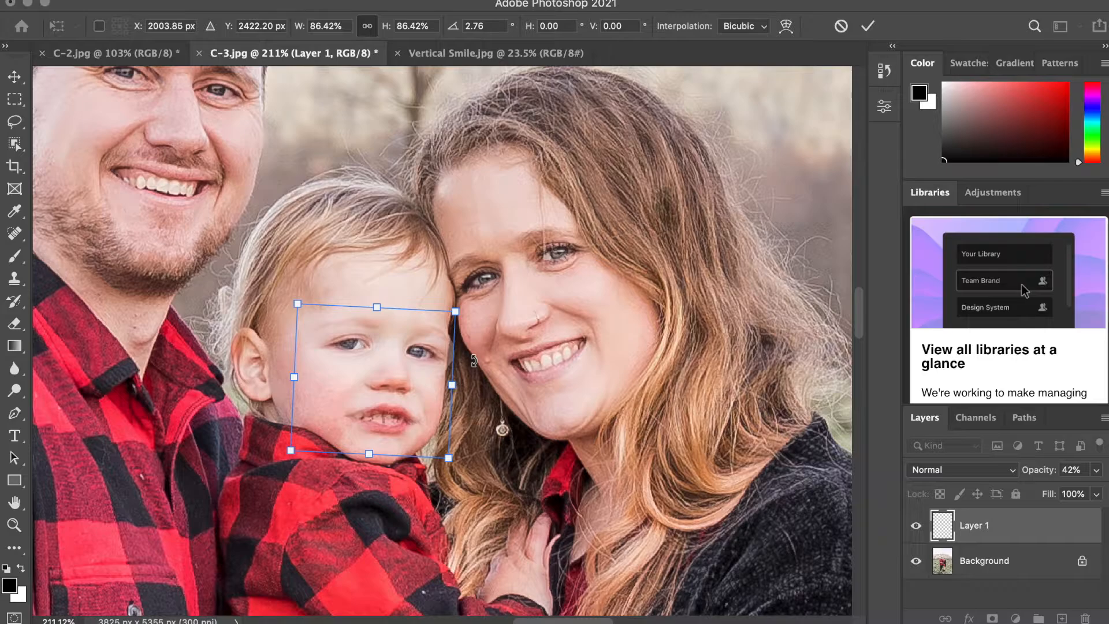
- Restore the pasted face layer's opacity to 100% and apply the transform
{"action": "left_click", "coordinate": [1096, 470]}
{"action": "left_click_drag", "start_coordinate": [1054, 491], "coordinate": [1102, 492]}
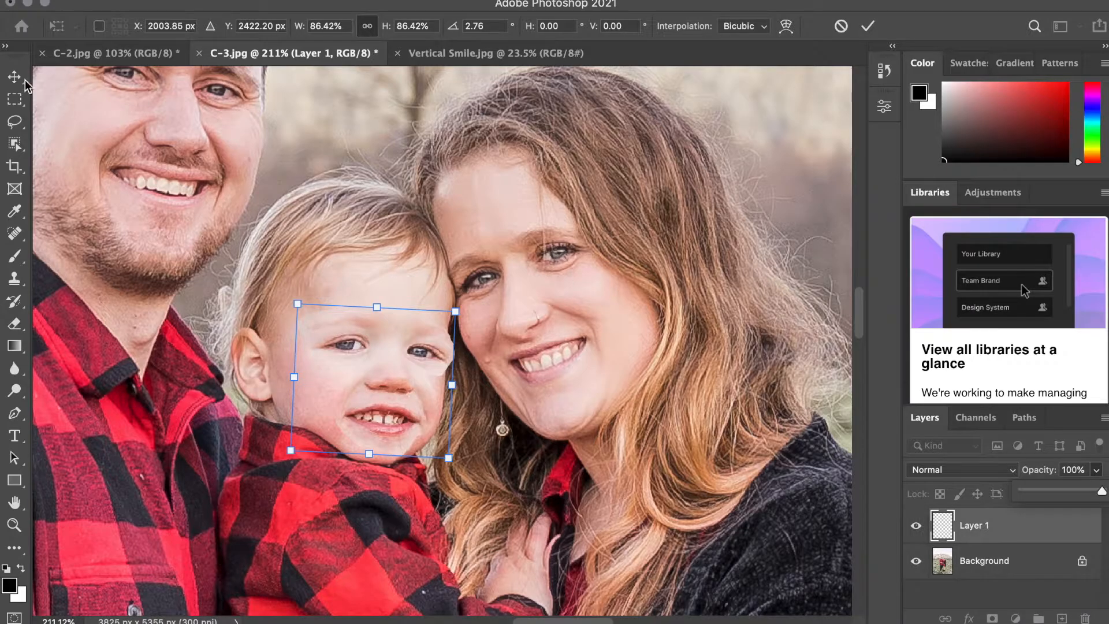
{"action": "left_click", "coordinate": [6, 77]}
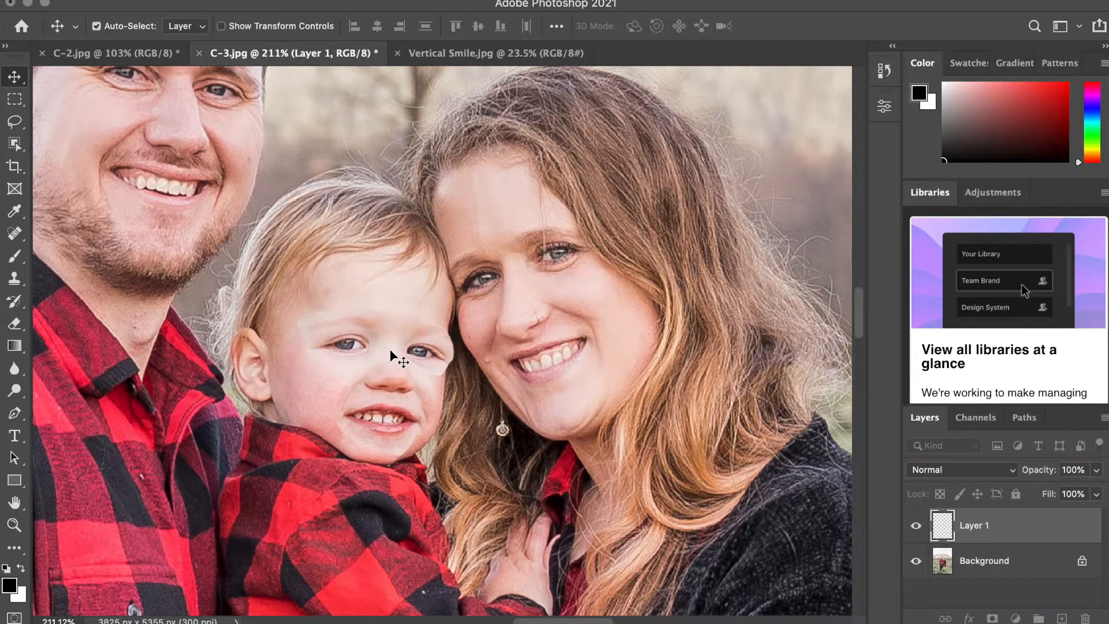
- Transform the pasted face again, shrinking it to about 96% and nudging it slightly up and to the right
{"action": "key", "text": "super+t"}
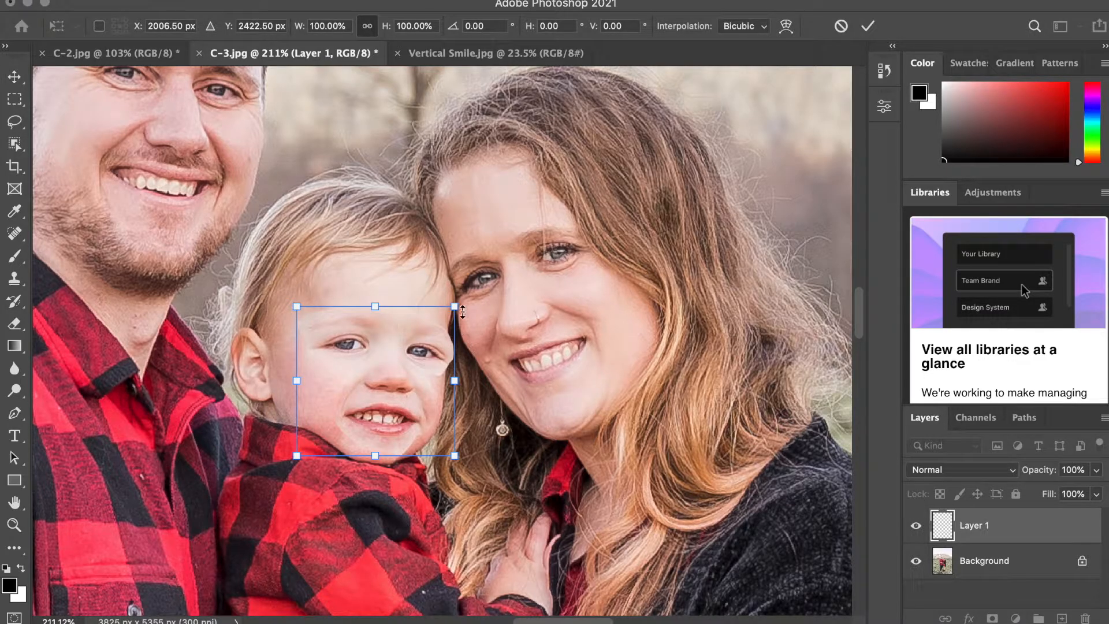
{"action": "left_click_drag", "start_coordinate": [455, 307], "coordinate": [447, 311]}
{"action": "key", "text": "Right"}
{"action": "key", "text": "Up"}
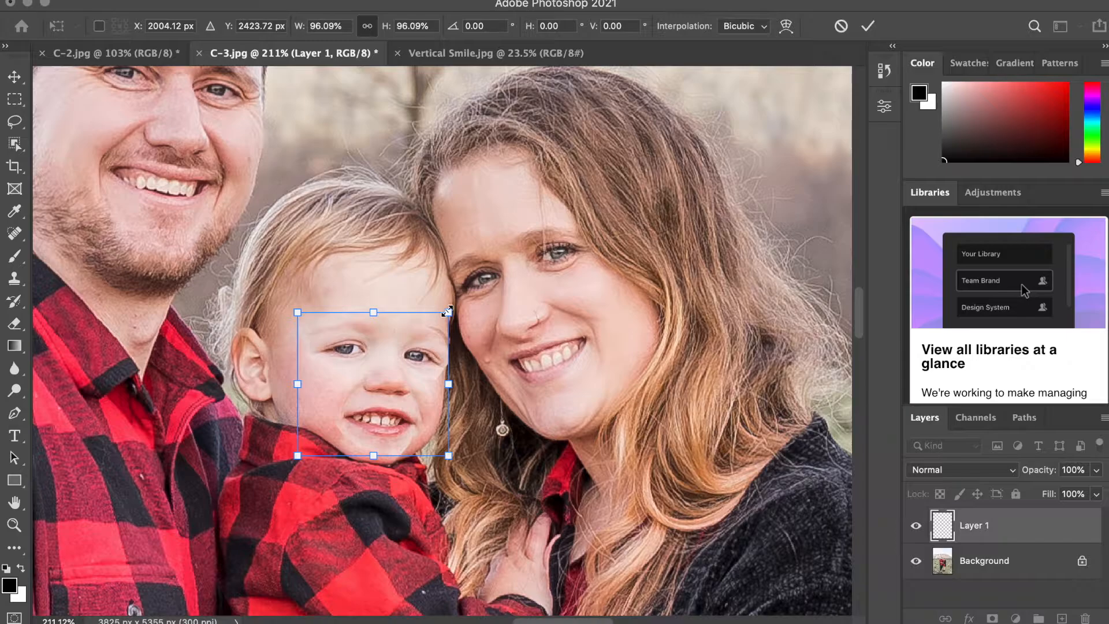
{"action": "key", "text": "Right"}
{"action": "key", "text": "Up"}
{"action": "key", "text": "Up"}
{"action": "key", "text": "Up"}
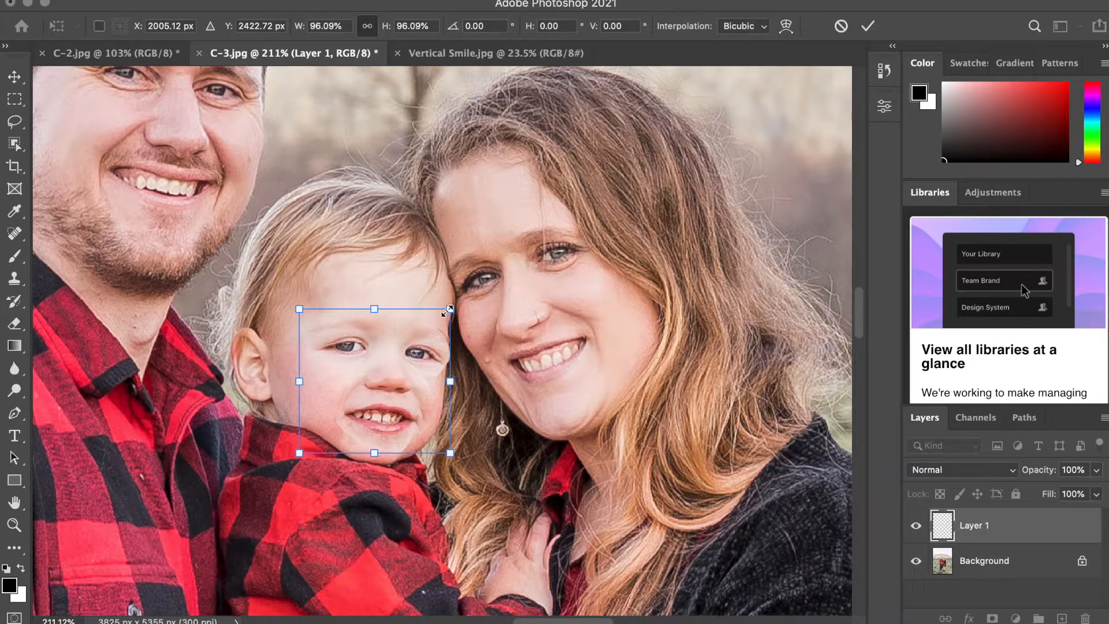
- Lower the pasted face layer's opacity to 40%, nudge it into alignment with the face underneath, and apply the transform
{"action": "left_click_drag", "start_coordinate": [1096, 469], "coordinate": [1051, 491]}
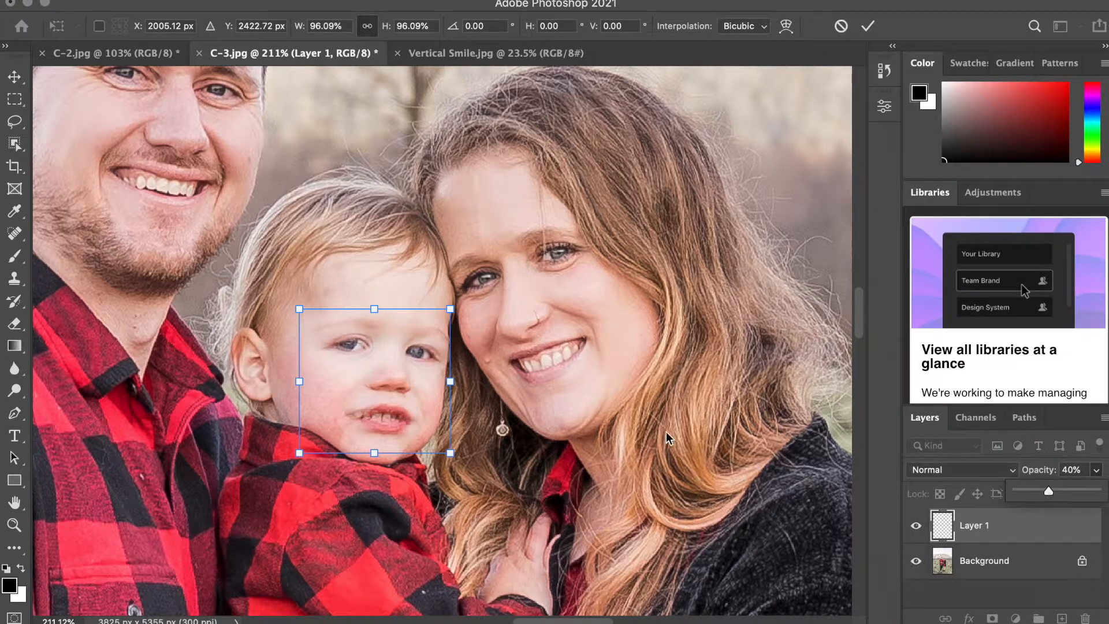
{"action": "left_click", "coordinate": [395, 360]}
{"action": "key", "text": "Up"}
{"action": "key", "text": "Up"}
{"action": "key", "text": "Up"}
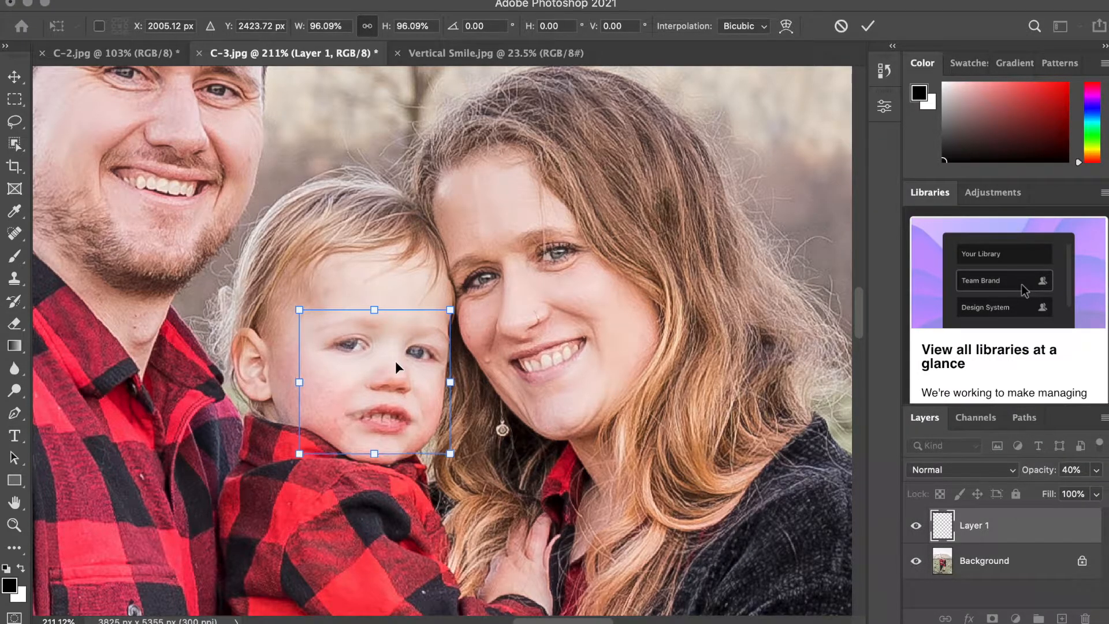
{"action": "key", "text": "Up"}
{"action": "key", "text": "Right"}
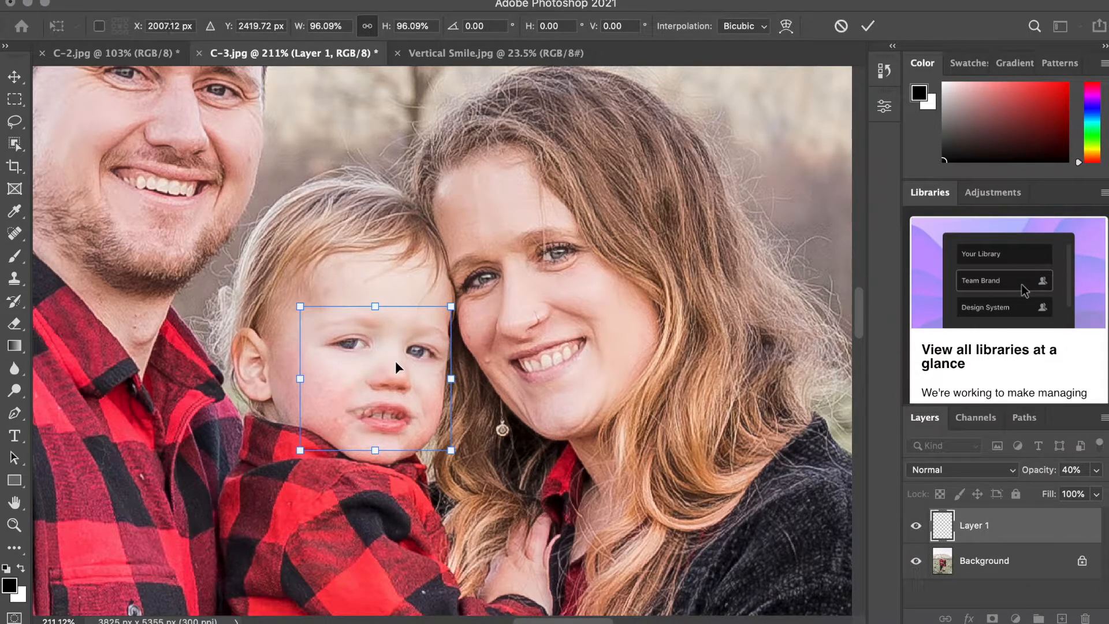
{"action": "key", "text": "Left"}
{"action": "key", "text": "Right"}
{"action": "key", "text": "Down"}
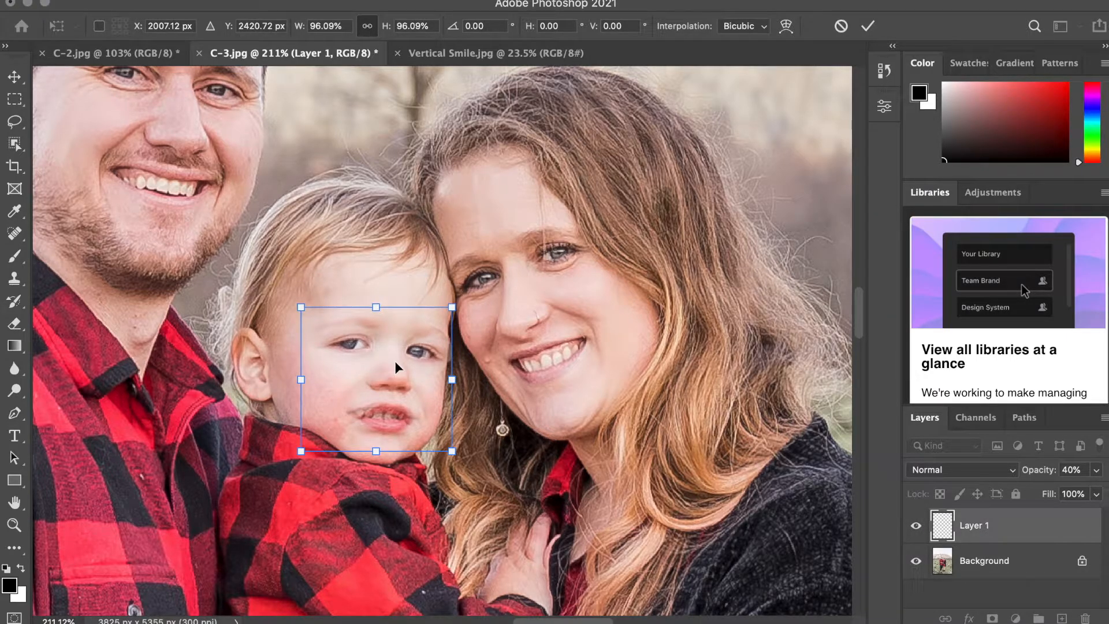
{"action": "key", "text": "Up"}
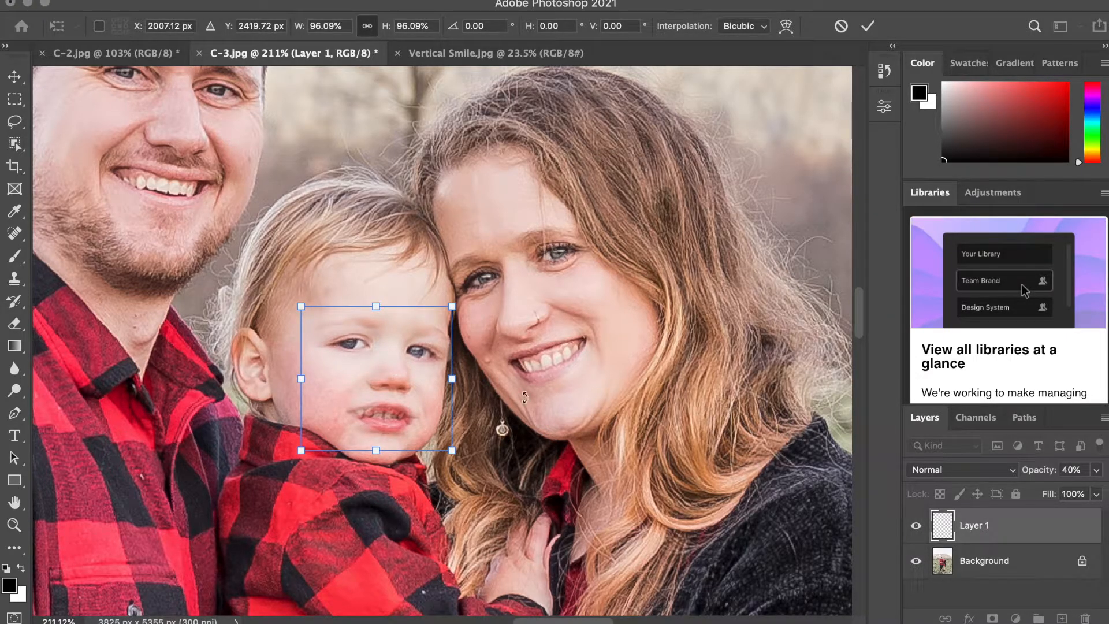
{"action": "left_click", "coordinate": [15, 77]}
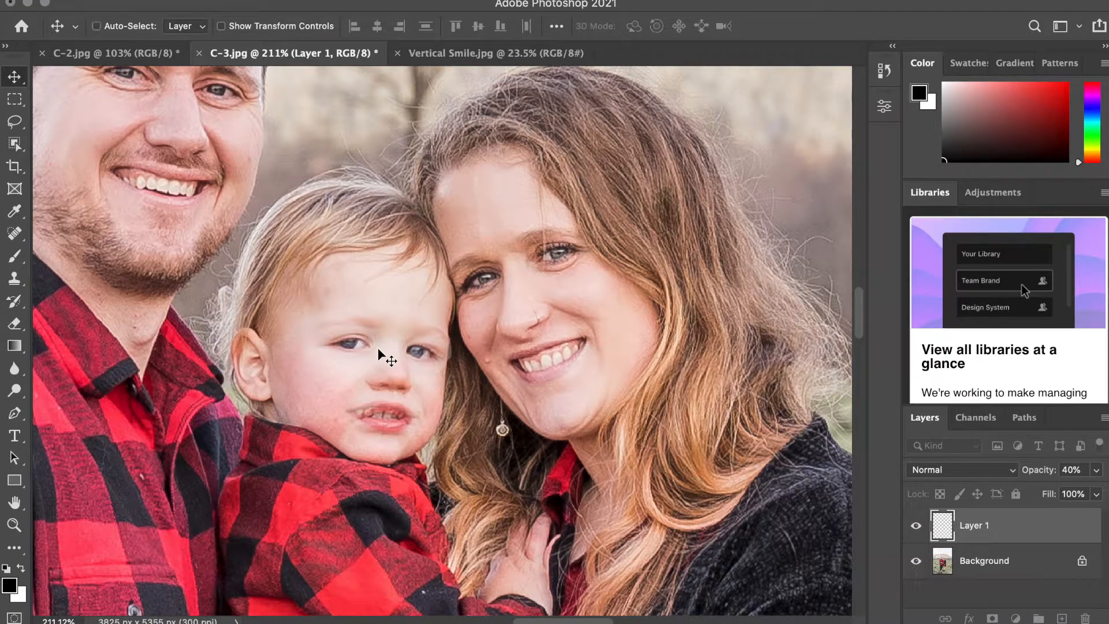
- Restore the pasted face layer's opacity to 100% and close the free transform
{"action": "key", "text": "ctrl+t"}
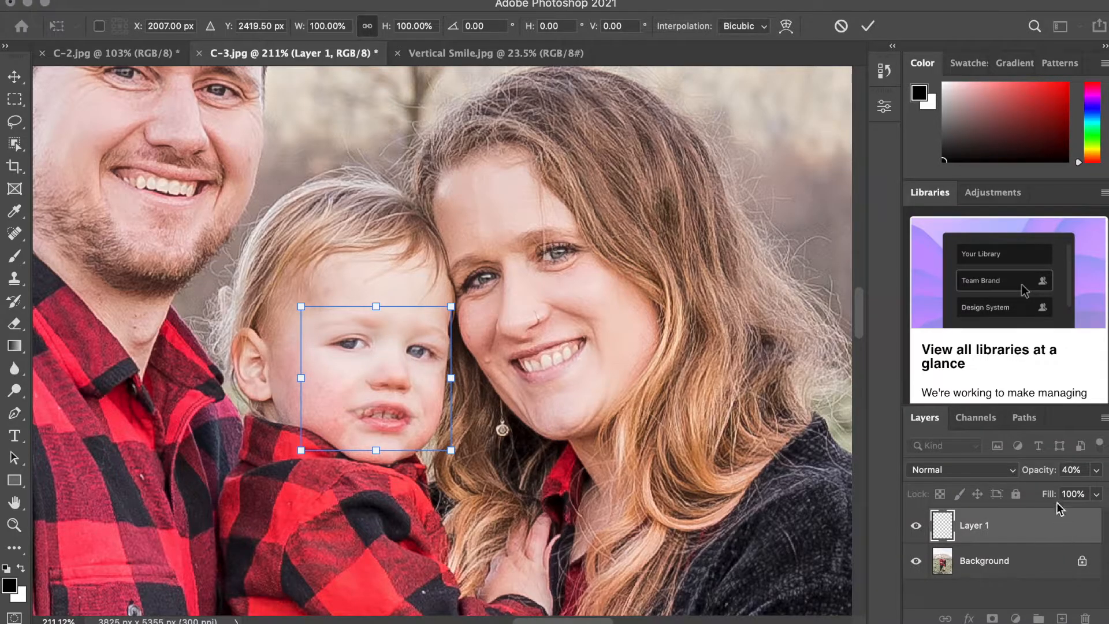
{"action": "left_click", "coordinate": [1097, 471]}
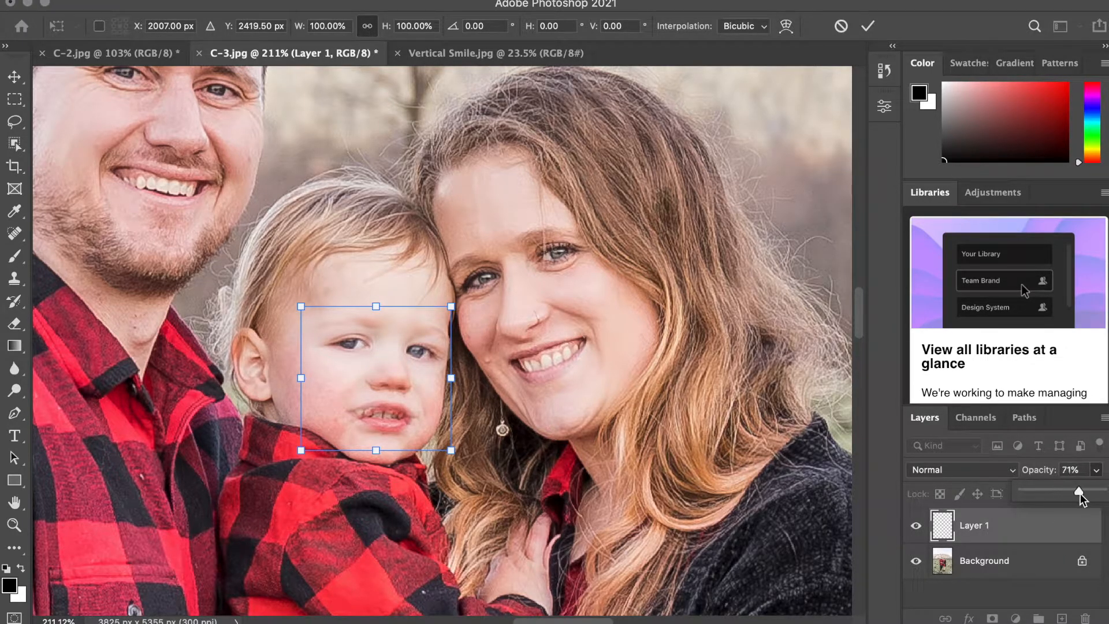
{"action": "left_click_drag", "start_coordinate": [1100, 497], "coordinate": [1105, 496]}
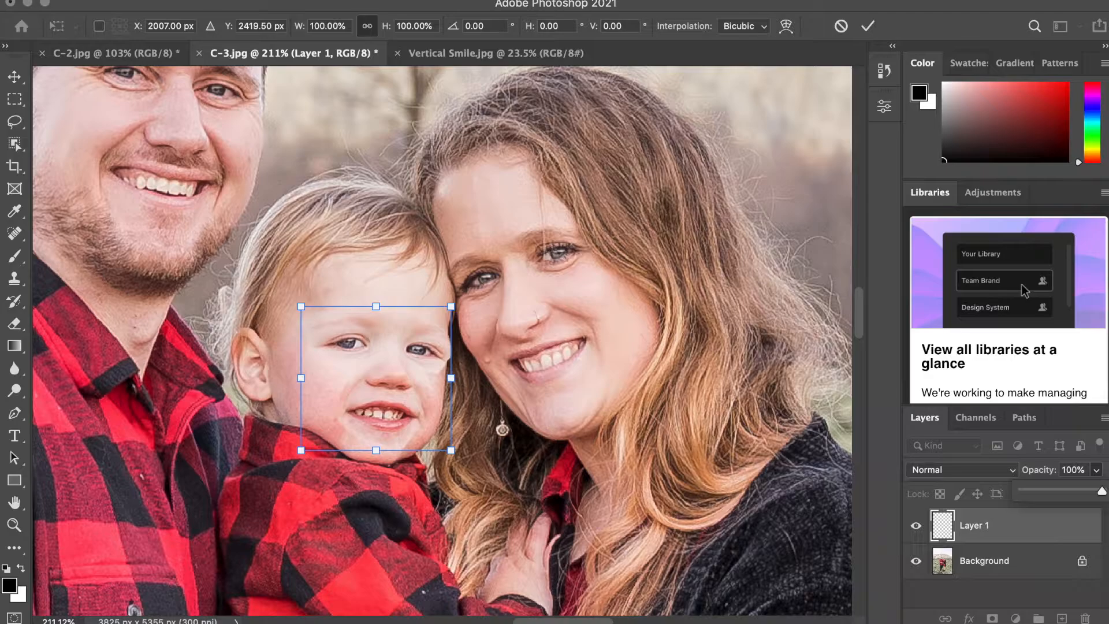
{"action": "left_click", "coordinate": [20, 81]}
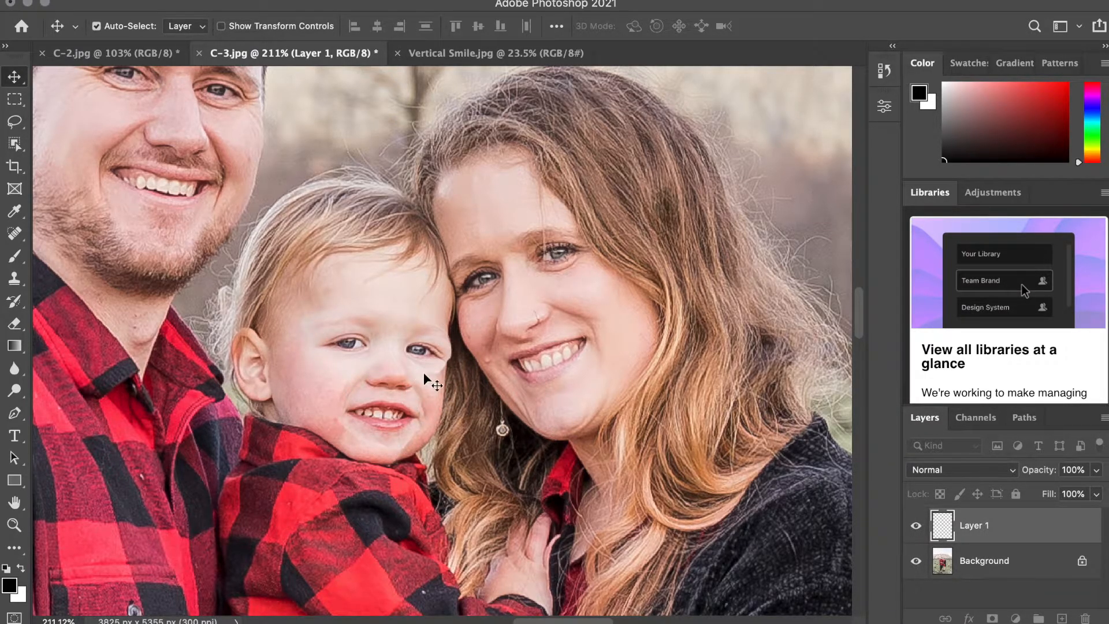
- Add a layer mask to Layer 1 and paint it with a small 13 px black brush to blend the pasted face's edges
{"action": "left_click", "coordinate": [965, 538]}
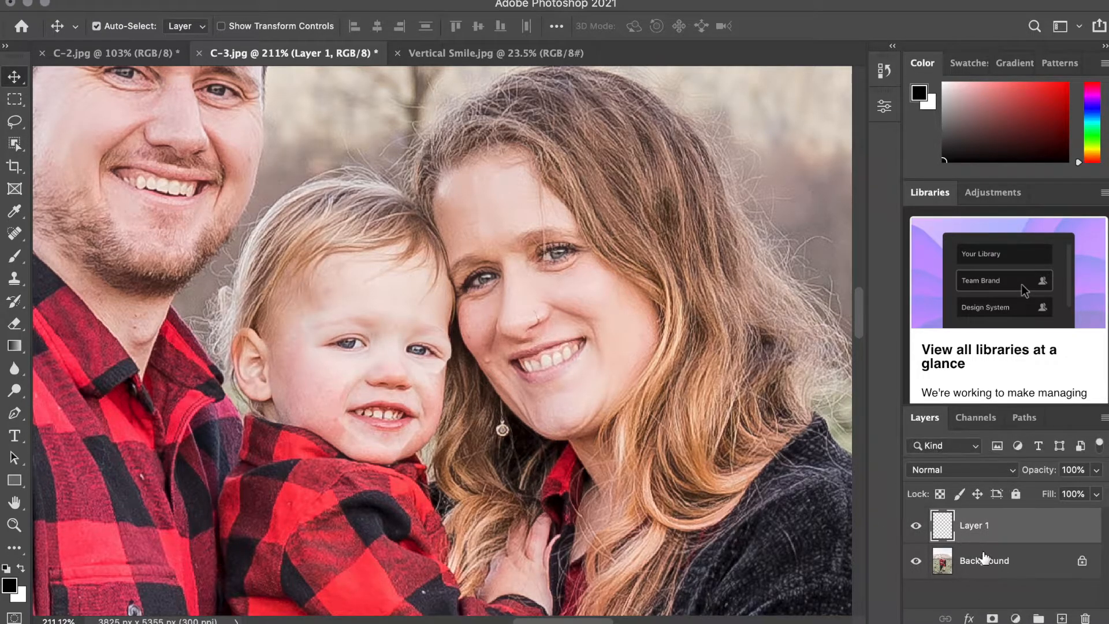
{"action": "left_click", "coordinate": [992, 618]}
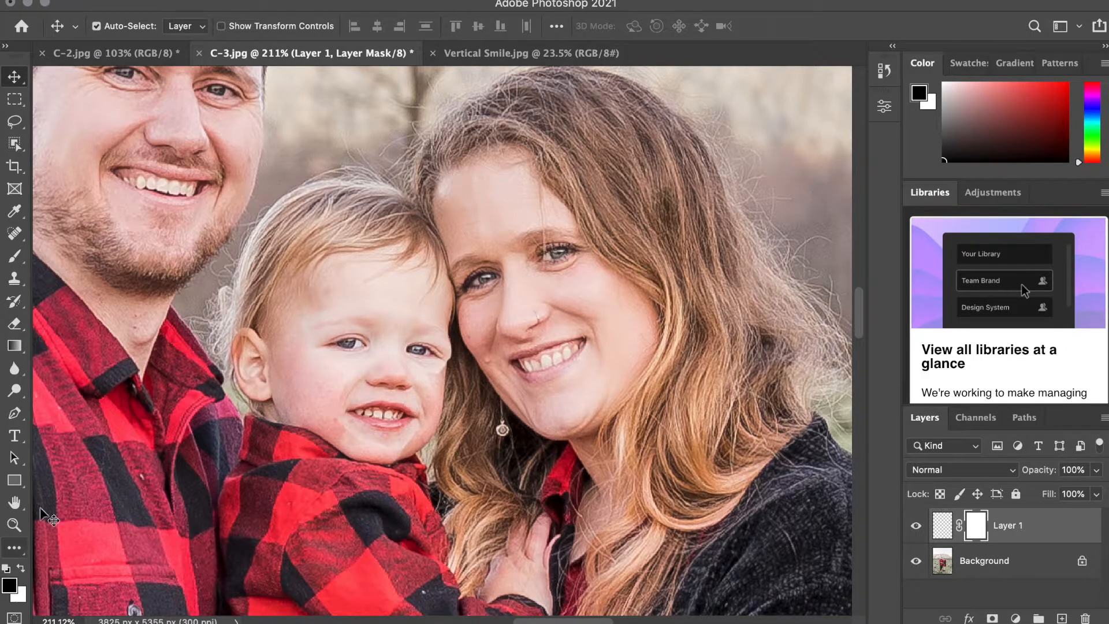
{"action": "left_click", "coordinate": [19, 263]}
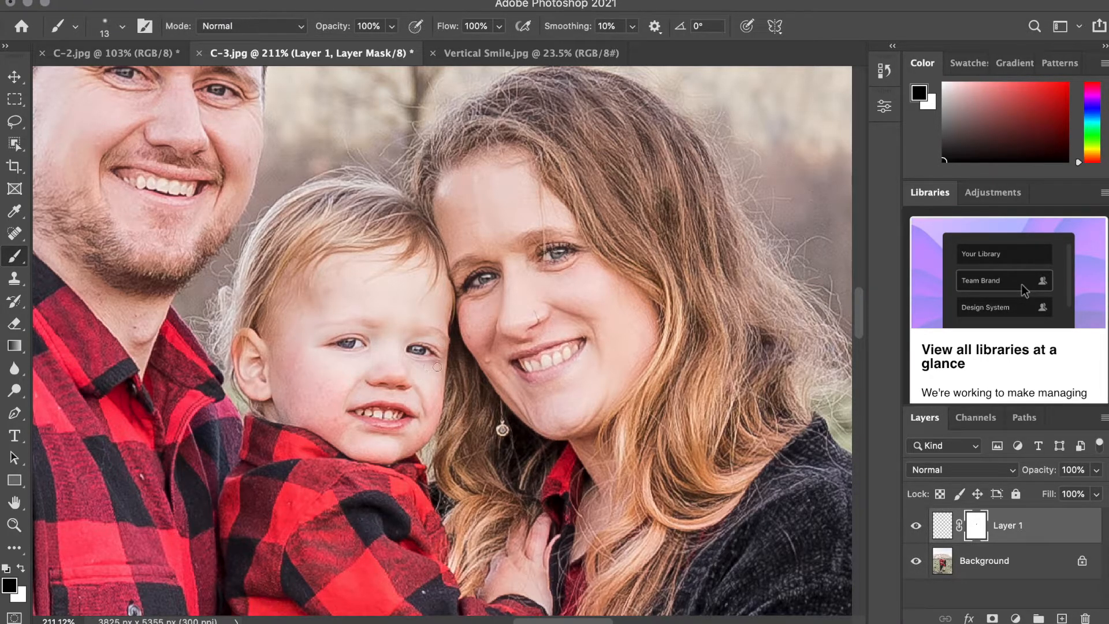
- Remove the dirt mounds beside the man's hip and thigh from the Background layer using a 300 px content-aware Spot Healing Brush
{"action": "scroll", "coordinate": [652, 524], "scroll_direction": "down", "scroll_amount": 10}
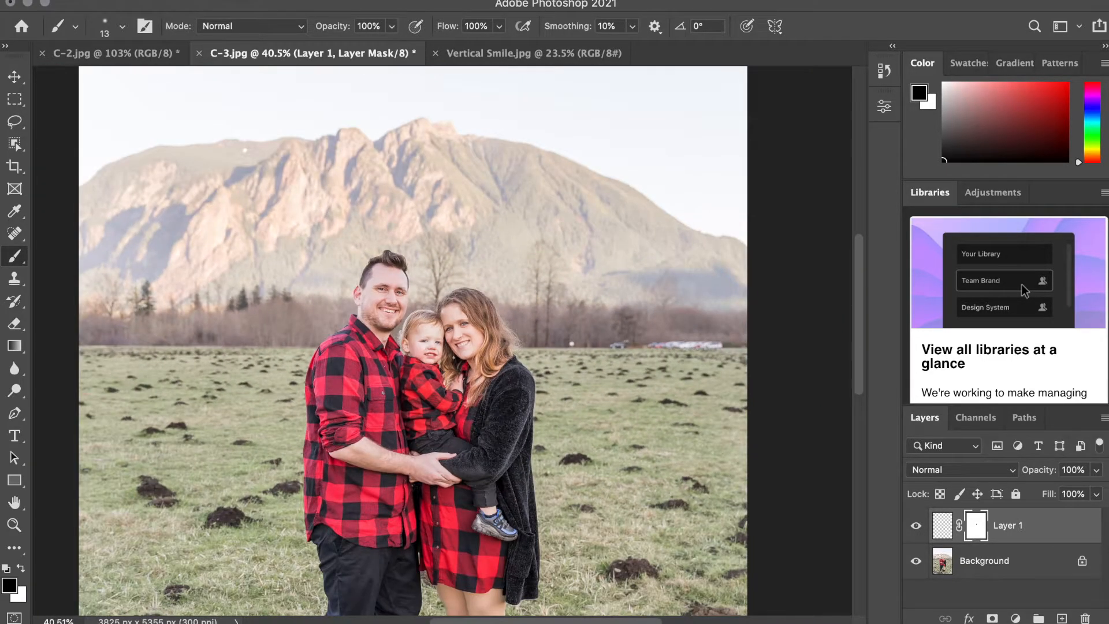
{"action": "scroll", "coordinate": [653, 526], "scroll_direction": "down", "scroll_amount": 4}
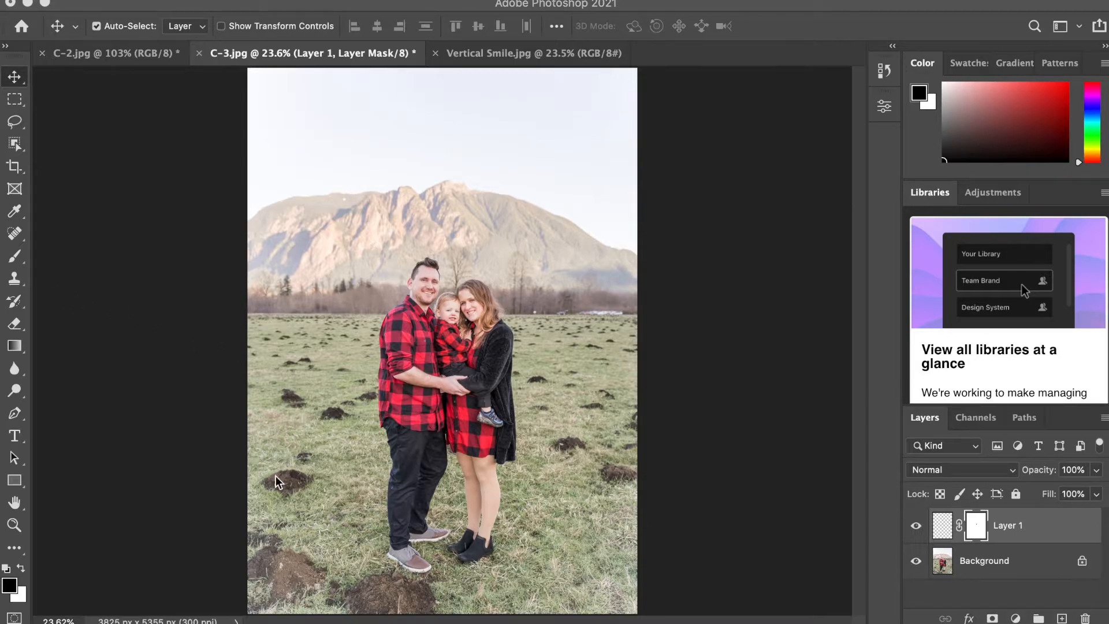
{"action": "left_click", "coordinate": [15, 237]}
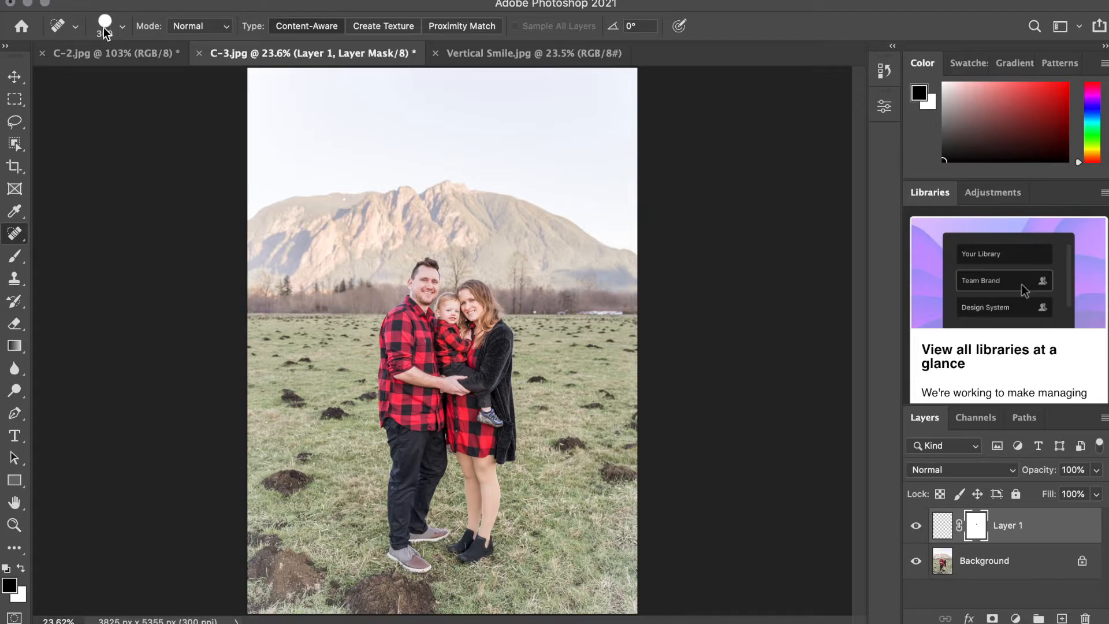
{"action": "left_click", "coordinate": [123, 28]}
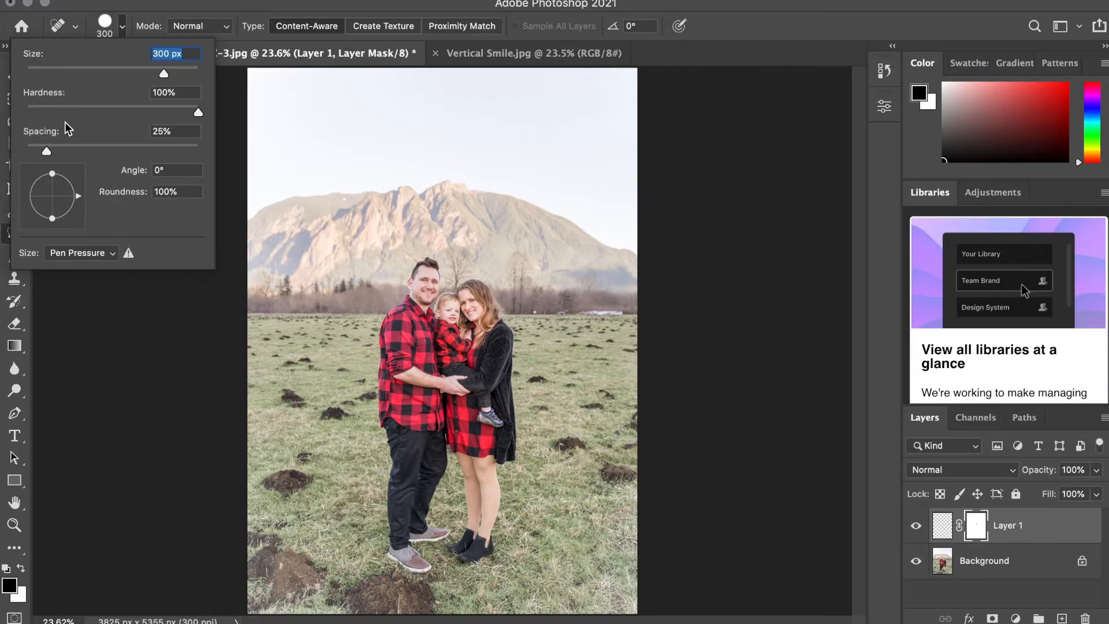
{"action": "left_click", "coordinate": [104, 26]}
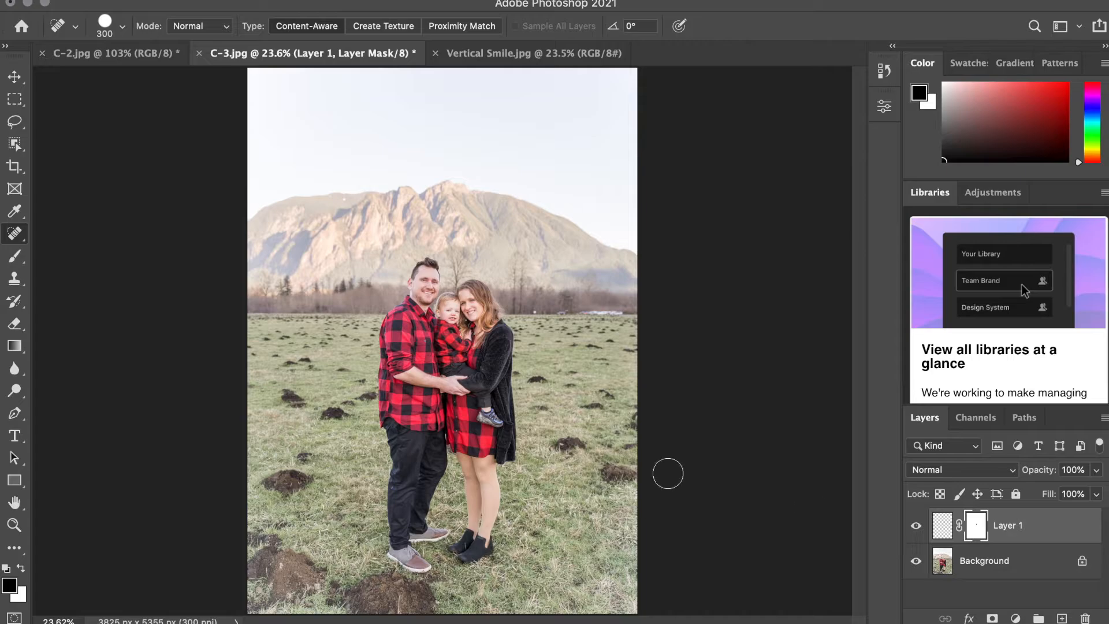
{"action": "left_click", "coordinate": [946, 558]}
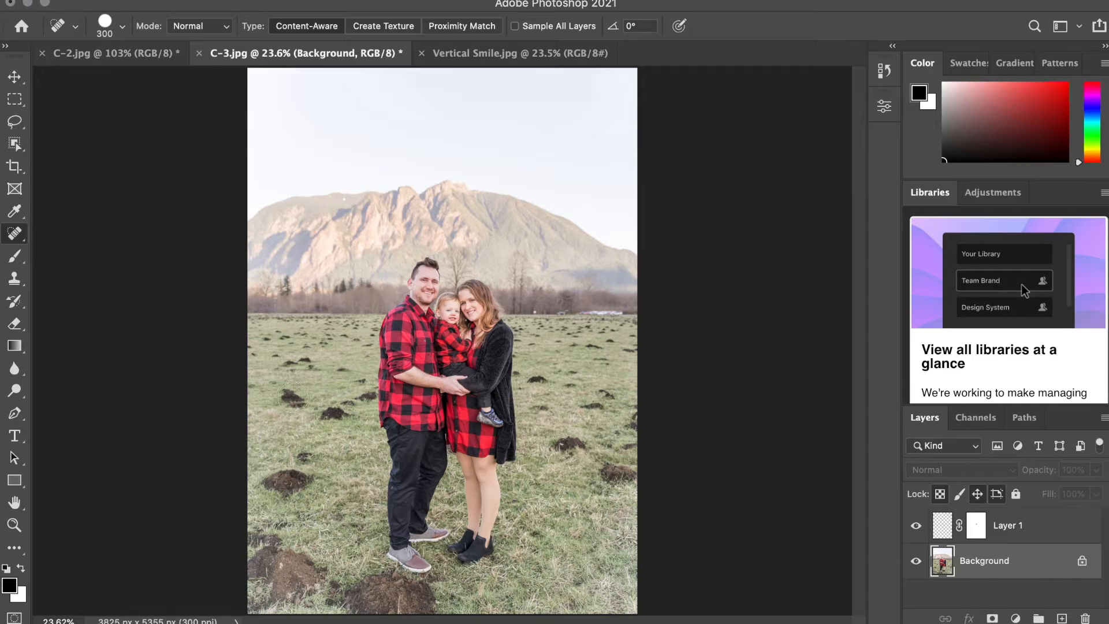
{"action": "left_click", "coordinate": [293, 398]}
{"action": "left_click", "coordinate": [326, 414]}
{"action": "left_click", "coordinate": [344, 412]}
{"action": "left_click", "coordinate": [341, 376]}
{"action": "left_click", "coordinate": [333, 410]}
- Heal away the smaller dirt mounds across the more distant grass and along the photo's left edge
{"action": "left_click", "coordinate": [301, 360]}
{"action": "left_click", "coordinate": [315, 365]}
{"action": "left_click", "coordinate": [282, 370]}
{"action": "left_click", "coordinate": [283, 351]}
{"action": "left_click", "coordinate": [282, 345]}
{"action": "left_click", "coordinate": [300, 344]}
{"action": "left_click", "coordinate": [312, 342]}
{"action": "left_click", "coordinate": [320, 341]}
{"action": "left_click", "coordinate": [270, 347]}
{"action": "left_click", "coordinate": [264, 348]}
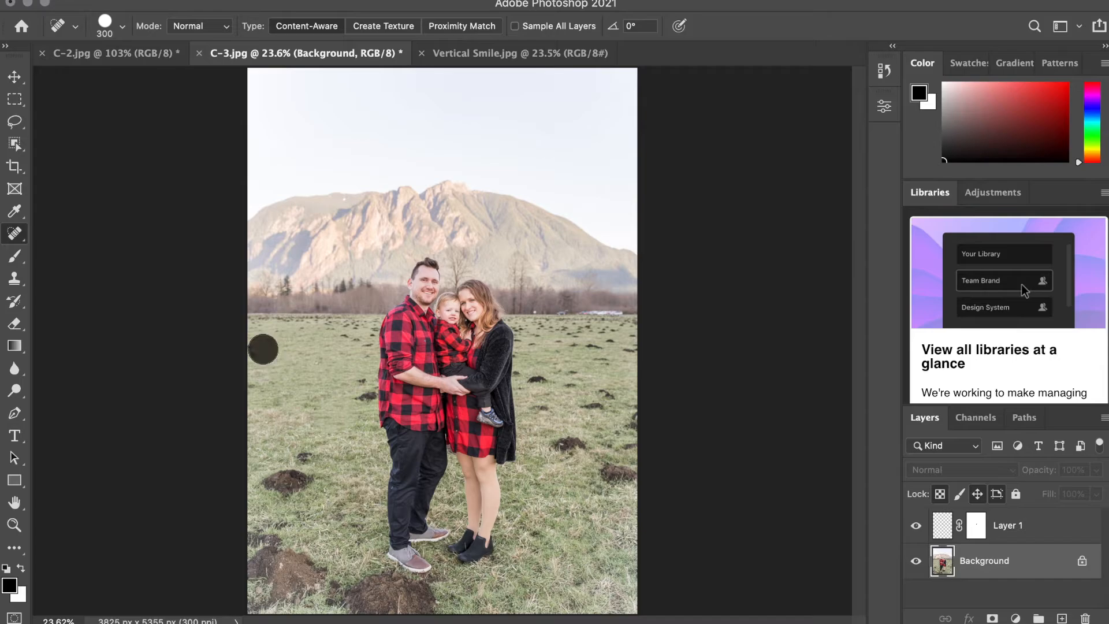
{"action": "left_click", "coordinate": [259, 354]}
{"action": "left_click", "coordinate": [261, 389]}
{"action": "left_click", "coordinate": [278, 422]}
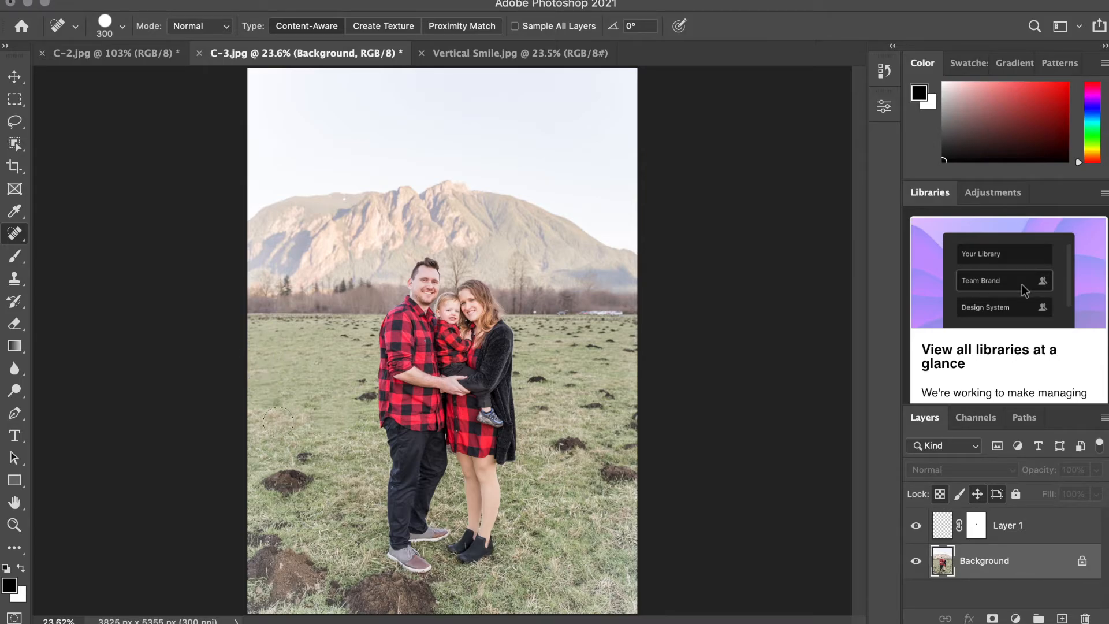
- Remove the dirt mounds in the lower-left grass, including the large brown patch in the photo's bottom-left corner
{"action": "left_click", "coordinate": [313, 460]}
{"action": "left_click", "coordinate": [295, 446]}
{"action": "left_click", "coordinate": [304, 451]}
{"action": "left_click", "coordinate": [308, 484]}
{"action": "mouse_move", "coordinate": [280, 479]}
{"action": "left_mouse_down"}
{"action": "mouse_move", "coordinate": [272, 475]}
{"action": "mouse_move", "coordinate": [289, 497]}
{"action": "mouse_move", "coordinate": [323, 463]}
{"action": "left_mouse_up"}
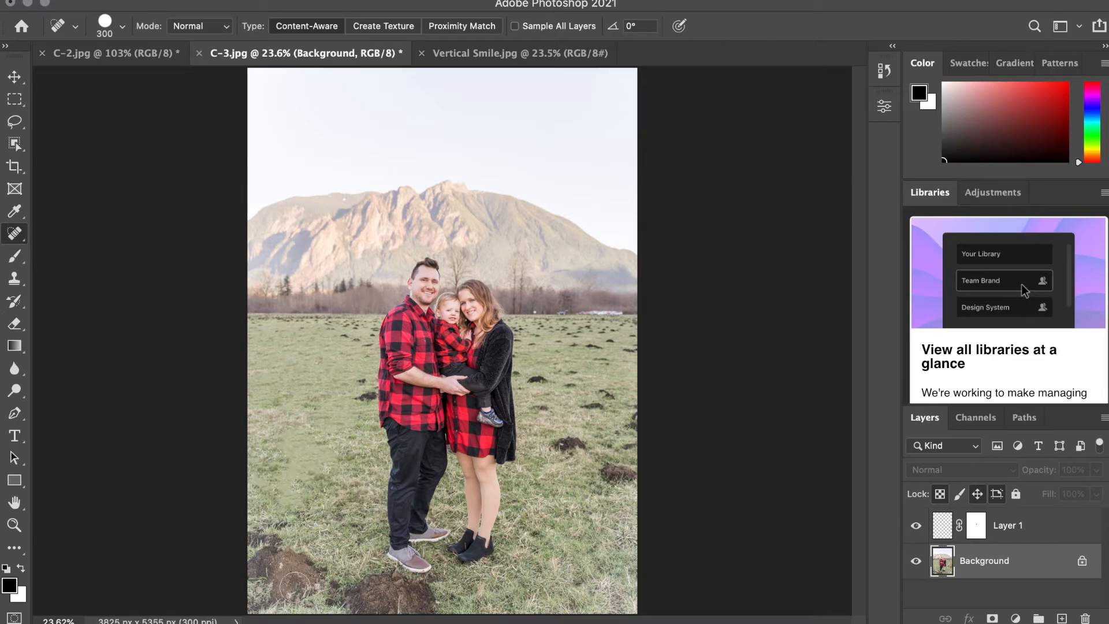
{"action": "mouse_move", "coordinate": [263, 599]}
{"action": "left_mouse_down"}
{"action": "mouse_move", "coordinate": [285, 602]}
{"action": "mouse_move", "coordinate": [304, 580]}
{"action": "mouse_move", "coordinate": [306, 601]}
{"action": "mouse_move", "coordinate": [319, 561]}
{"action": "mouse_move", "coordinate": [277, 586]}
{"action": "mouse_move", "coordinate": [291, 554]}
{"action": "mouse_move", "coordinate": [270, 586]}
{"action": "mouse_move", "coordinate": [258, 576]}
{"action": "mouse_move", "coordinate": [274, 550]}
{"action": "mouse_move", "coordinate": [250, 527]}
{"action": "left_mouse_up"}
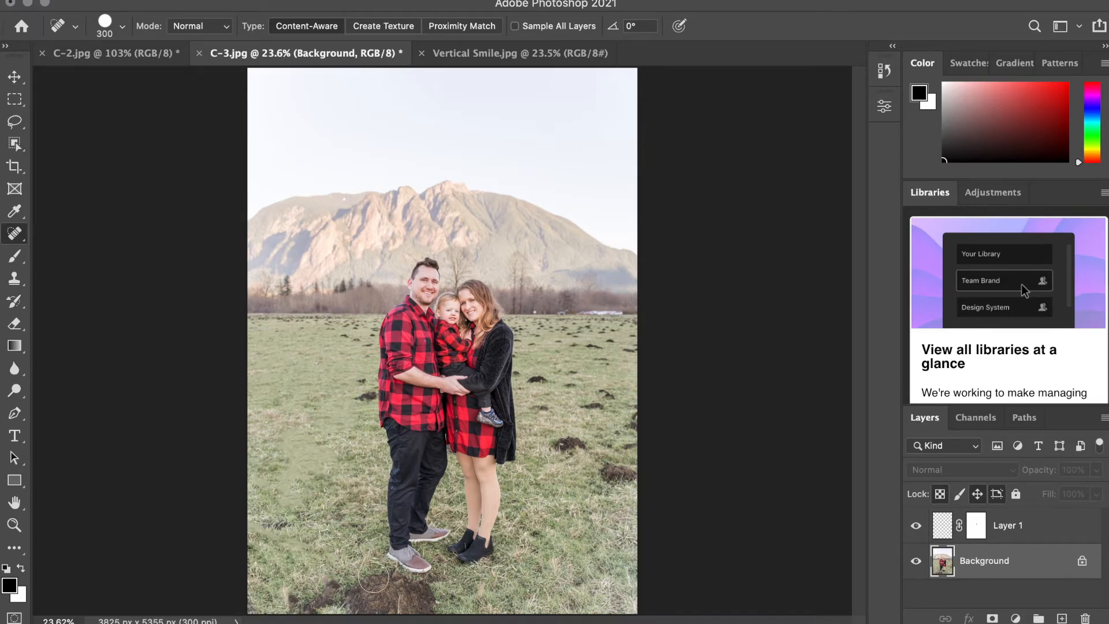
- Heal away the dirt mounds in the grass on the woman's side, from the large foreground ones to the smaller distant ones
{"action": "left_click_drag", "start_coordinate": [556, 444], "coordinate": [630, 474]}
{"action": "left_click", "coordinate": [624, 448]}
{"action": "left_click", "coordinate": [629, 422]}
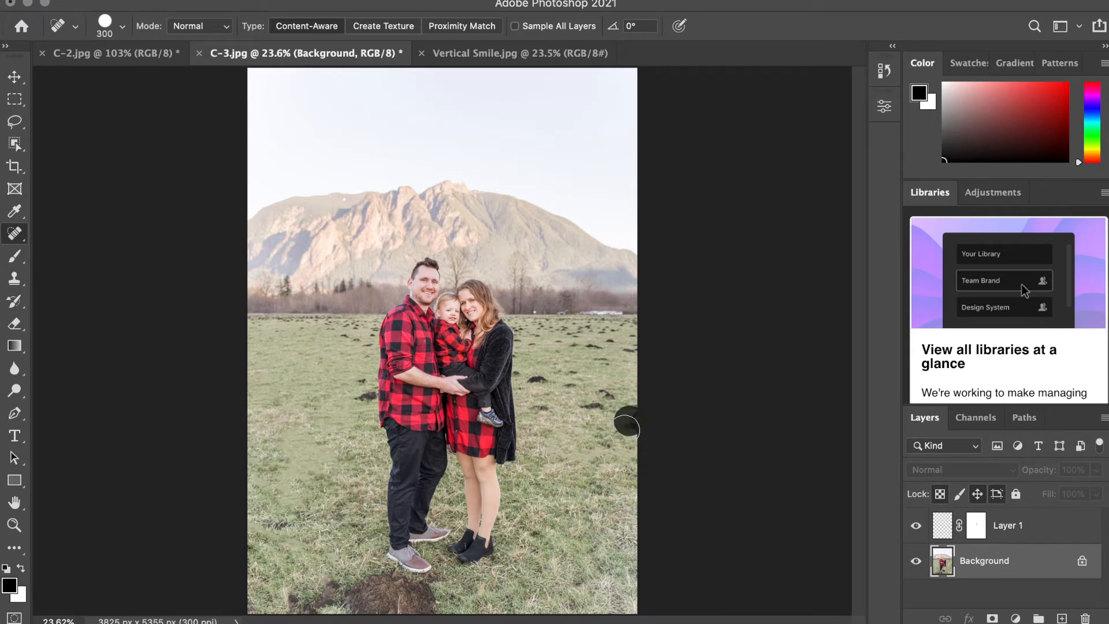
{"action": "left_click", "coordinate": [602, 401]}
{"action": "left_click", "coordinate": [543, 403]}
{"action": "left_click", "coordinate": [540, 376]}
{"action": "left_click", "coordinate": [573, 386]}
{"action": "left_click", "coordinate": [595, 356]}
{"action": "left_click", "coordinate": [591, 345]}
{"action": "left_click", "coordinate": [611, 349]}
{"action": "left_click", "coordinate": [623, 346]}
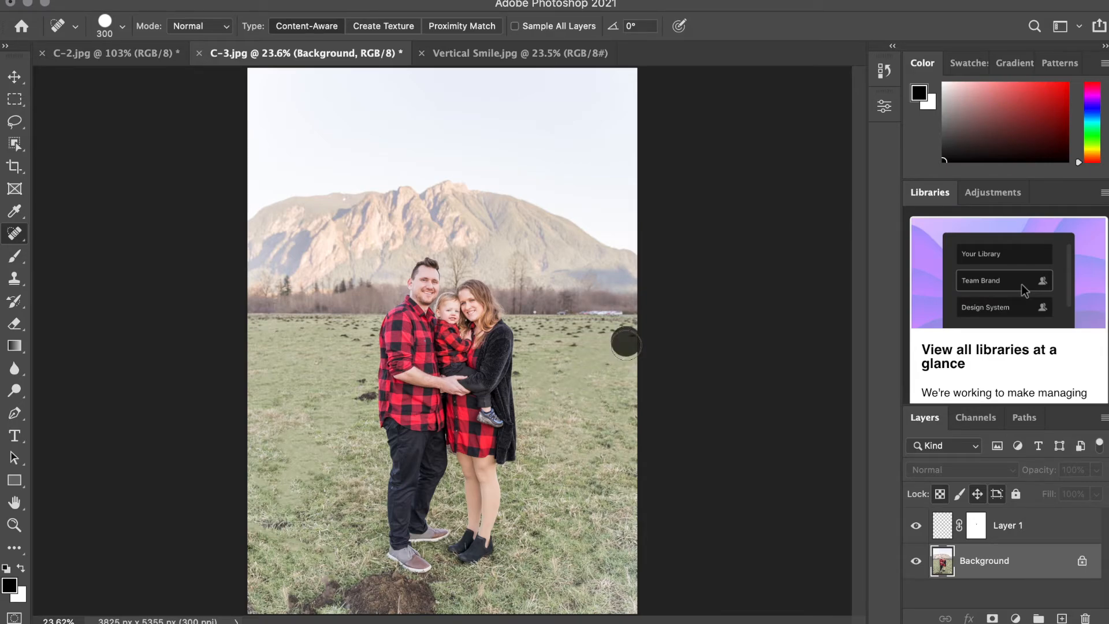
{"action": "left_click", "coordinate": [565, 350]}
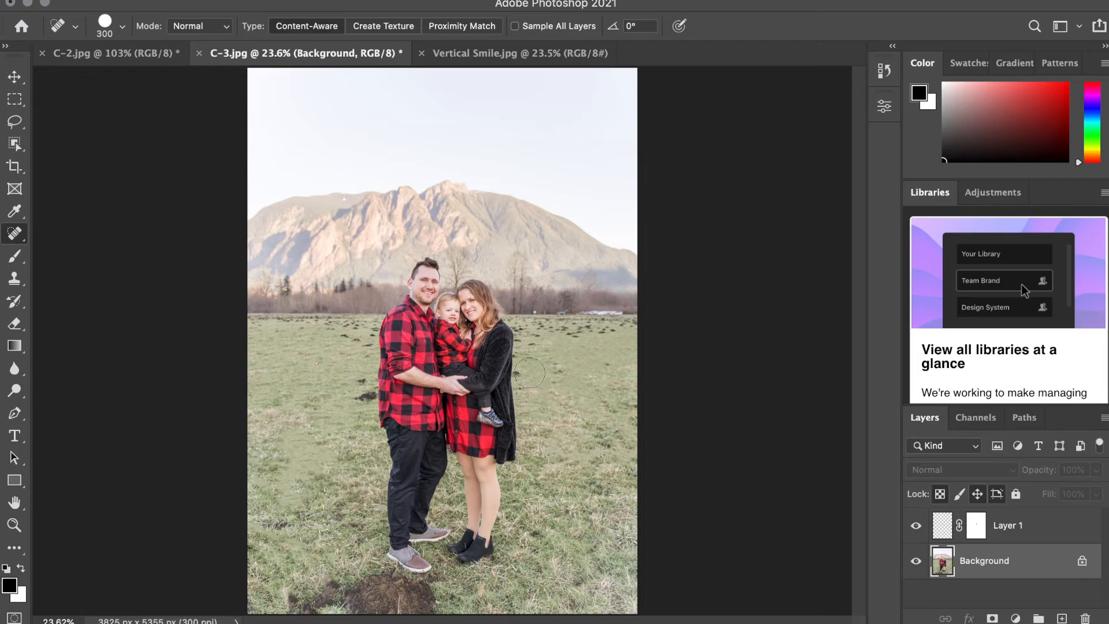
{"action": "left_click", "coordinate": [527, 374]}
{"action": "left_click", "coordinate": [532, 390]}
- Remove the dirt mounds beside the man's elbow and the dark specks near the field's far edge behind him
{"action": "left_click", "coordinate": [360, 396]}
{"action": "left_click", "coordinate": [359, 384]}
{"action": "left_click", "coordinate": [359, 348]}
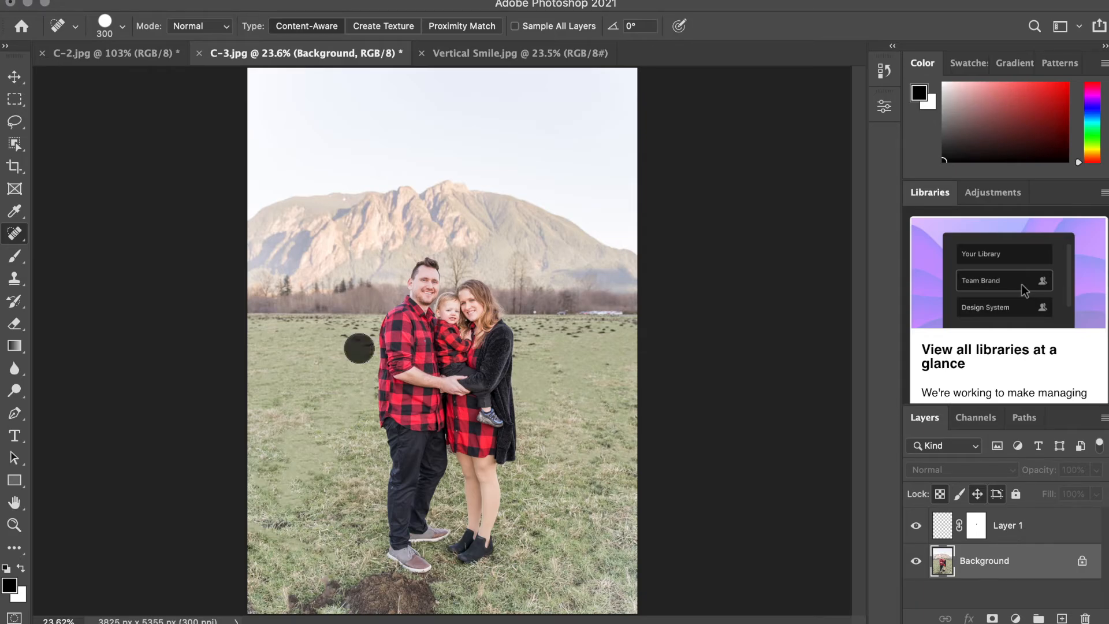
{"action": "left_click", "coordinate": [327, 334]}
{"action": "left_click", "coordinate": [333, 331]}
{"action": "left_click", "coordinate": [347, 335]}
- Clean up the remaining dark specks near the field's far edge on the woman's side
{"action": "left_click", "coordinate": [623, 331]}
{"action": "left_click", "coordinate": [609, 334]}
{"action": "left_click", "coordinate": [580, 335]}
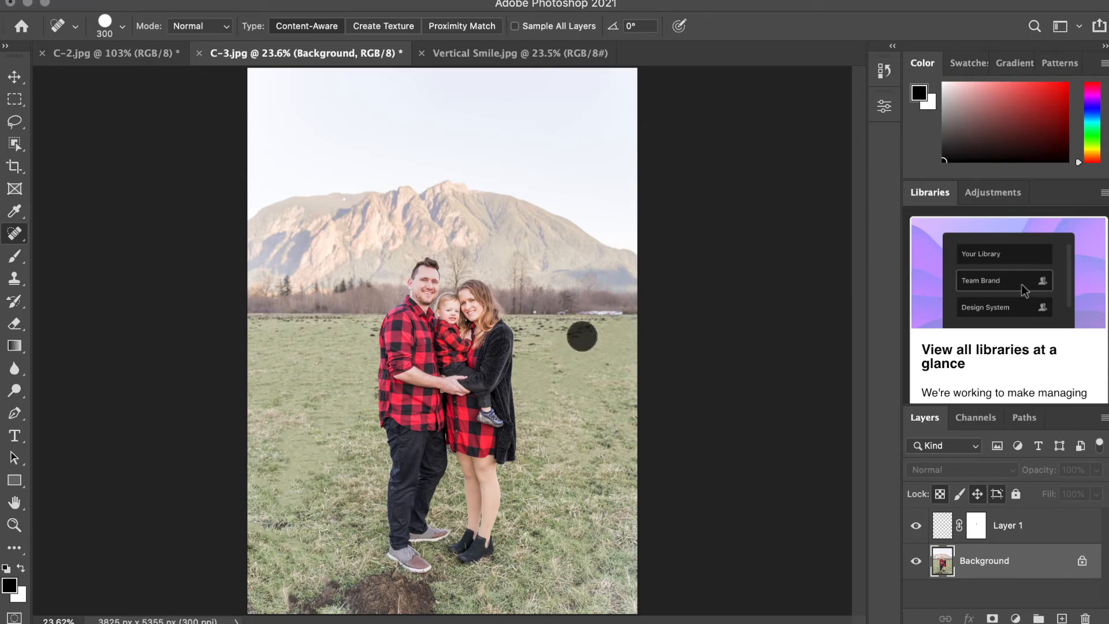
{"action": "left_click", "coordinate": [560, 332]}
{"action": "left_click", "coordinate": [540, 333]}
{"action": "left_click", "coordinate": [539, 346]}
{"action": "left_click", "coordinate": [550, 363]}
- Heal away the large dirt patch in the grass below the man's shoes
{"action": "mouse_move", "coordinate": [357, 598]}
{"action": "left_mouse_down"}
{"action": "mouse_move", "coordinate": [308, 600]}
{"action": "mouse_move", "coordinate": [328, 582]}
{"action": "mouse_move", "coordinate": [351, 609]}
{"action": "mouse_move", "coordinate": [373, 609]}
{"action": "mouse_move", "coordinate": [338, 603]}
{"action": "mouse_move", "coordinate": [365, 587]}
{"action": "mouse_move", "coordinate": [403, 608]}
{"action": "mouse_move", "coordinate": [377, 594]}
{"action": "left_mouse_up"}
{"action": "left_click", "coordinate": [375, 590]}
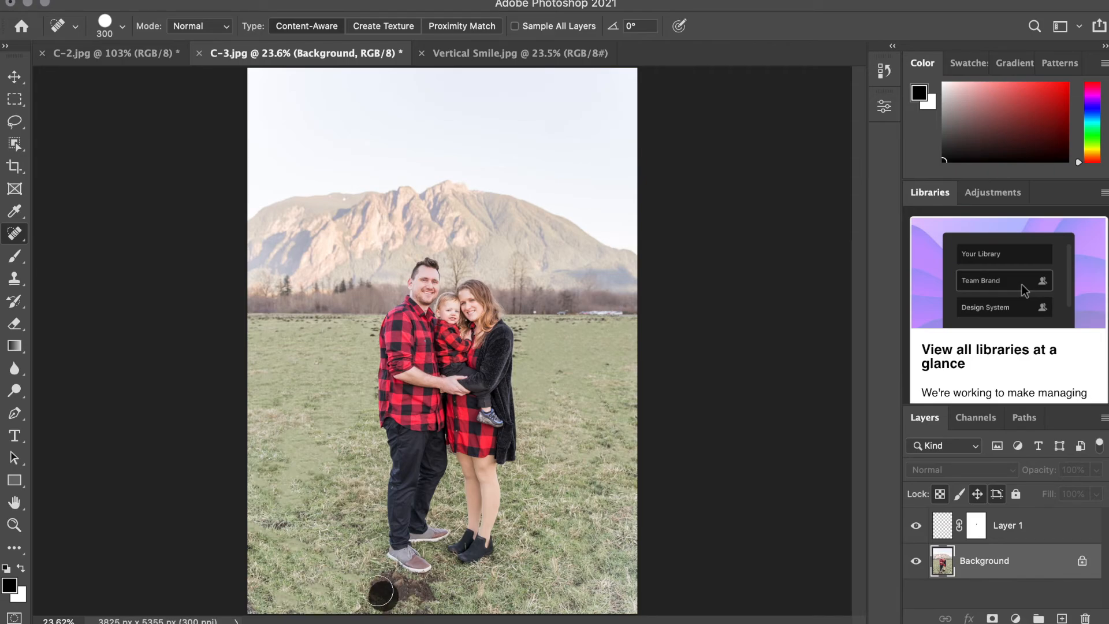
{"action": "left_click", "coordinate": [409, 599]}
{"action": "left_click", "coordinate": [417, 600]}
{"action": "left_click", "coordinate": [425, 597]}
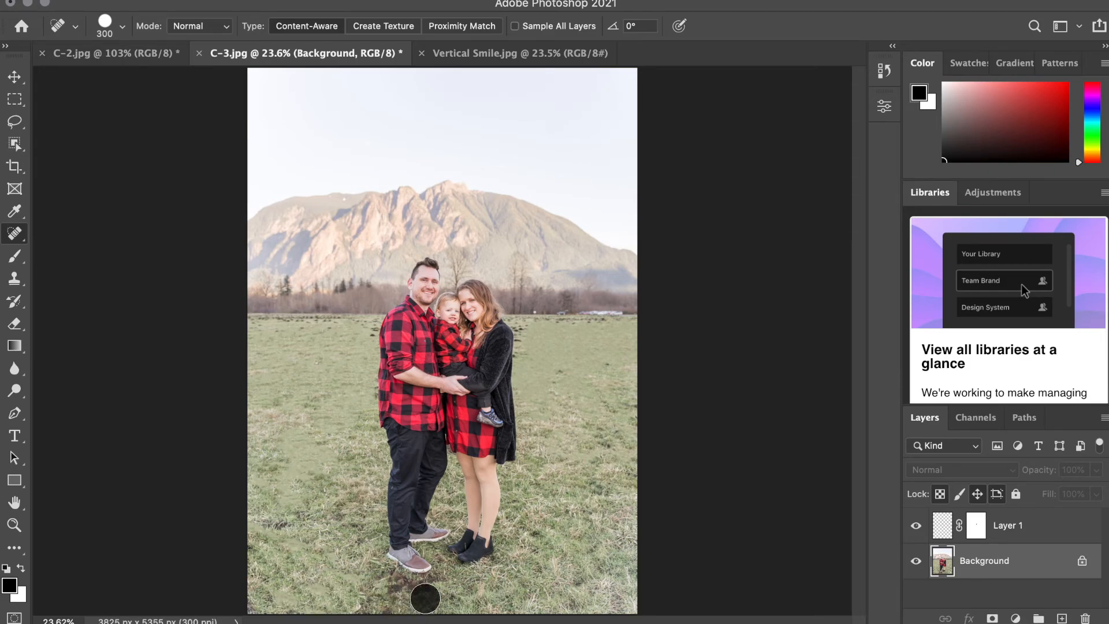
{"action": "left_click", "coordinate": [399, 592]}
{"action": "left_click", "coordinate": [393, 588]}
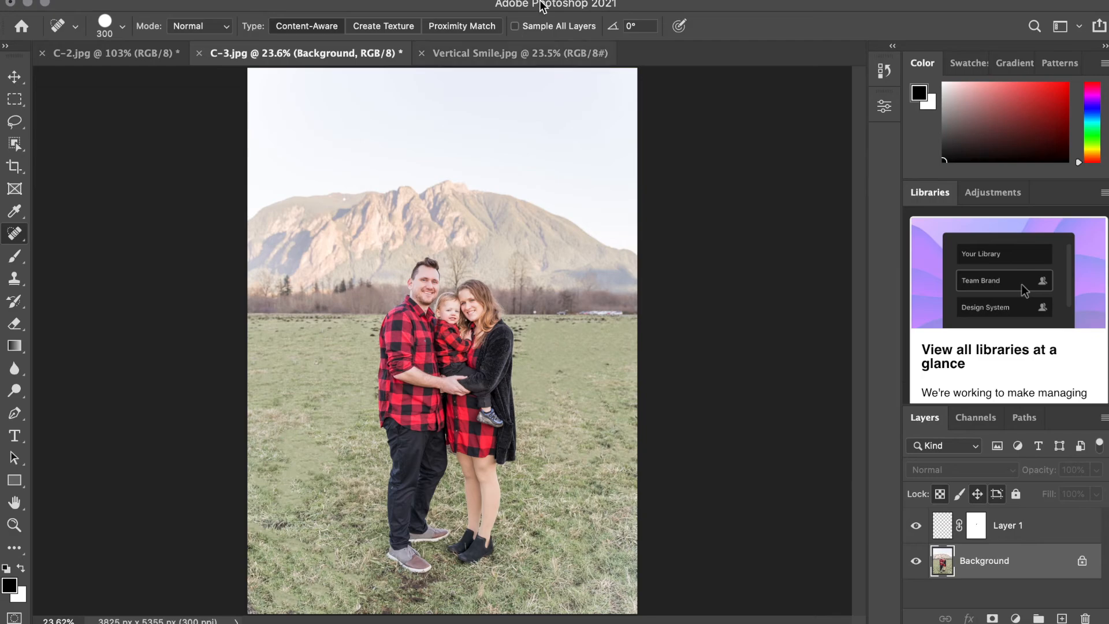
- View the finished Vertical Smile.jpg version to compare it with the retouched photo, and switch to the Move tool
{"action": "left_click", "coordinate": [491, 60]}
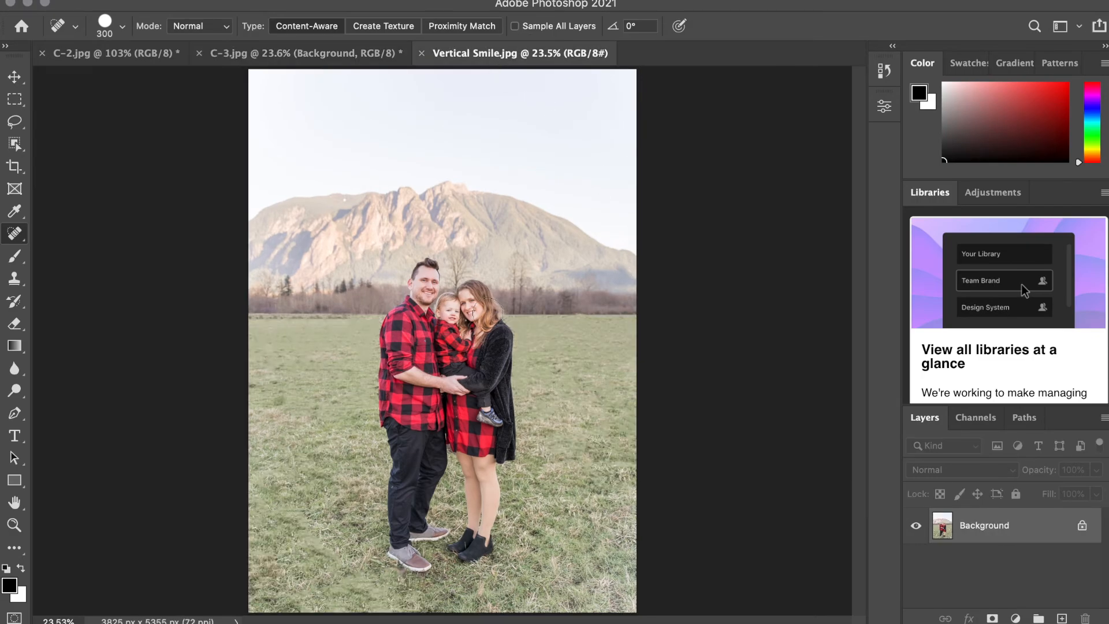
{"action": "key", "text": "v"}
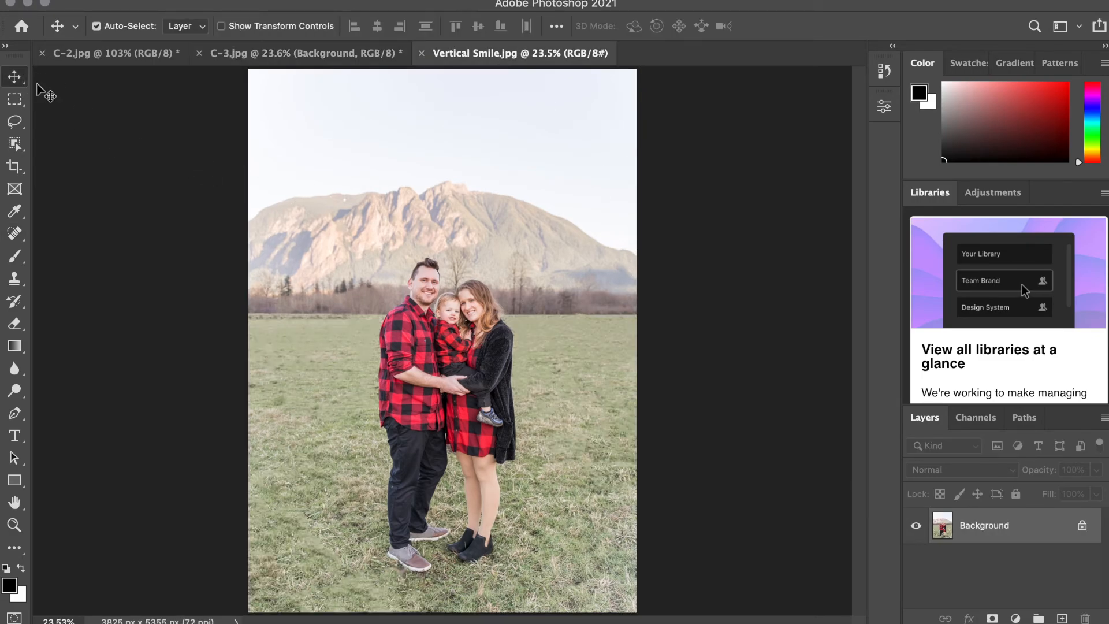